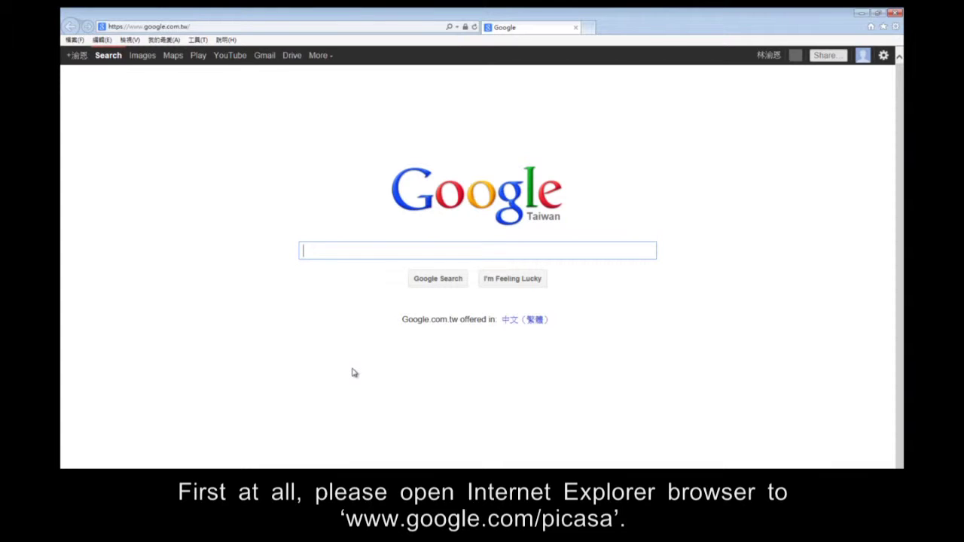
pyautogui.click(258, 27)
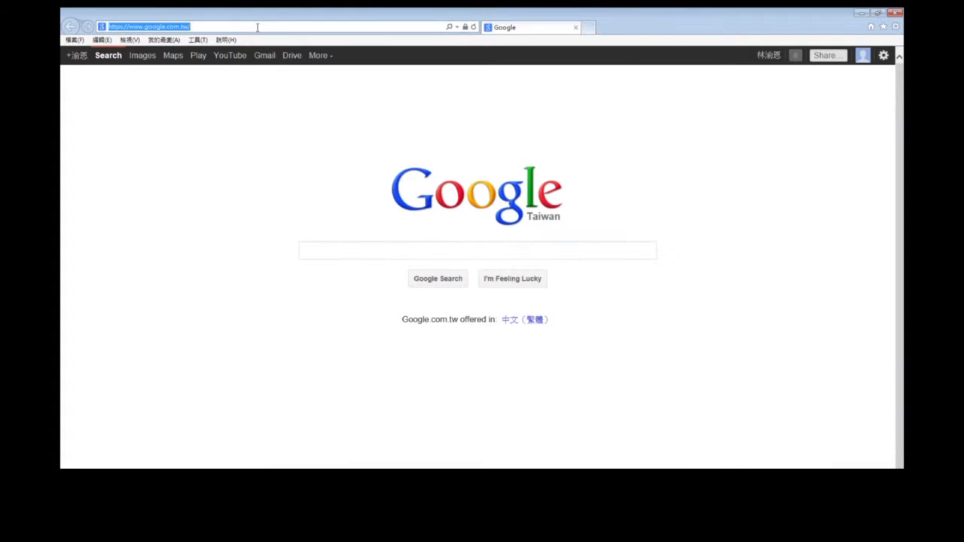
pyautogui.write('www.')
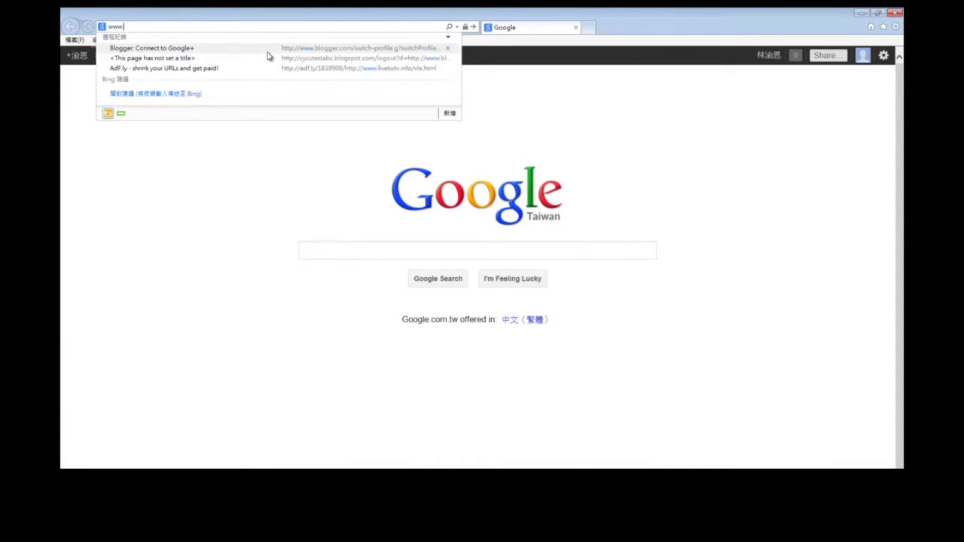
pyautogui.write('google.com/pi')
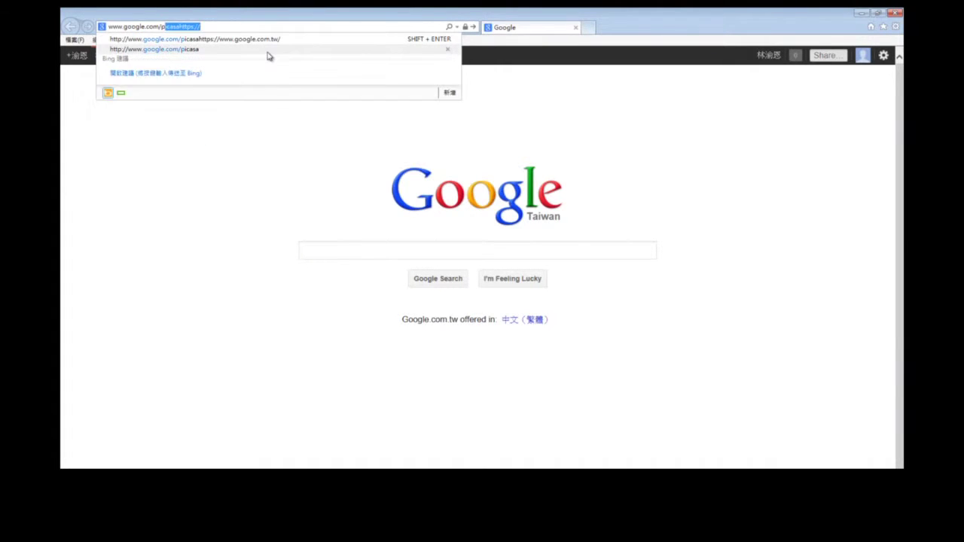
pyautogui.write('casa')
pyautogui.press('Return')
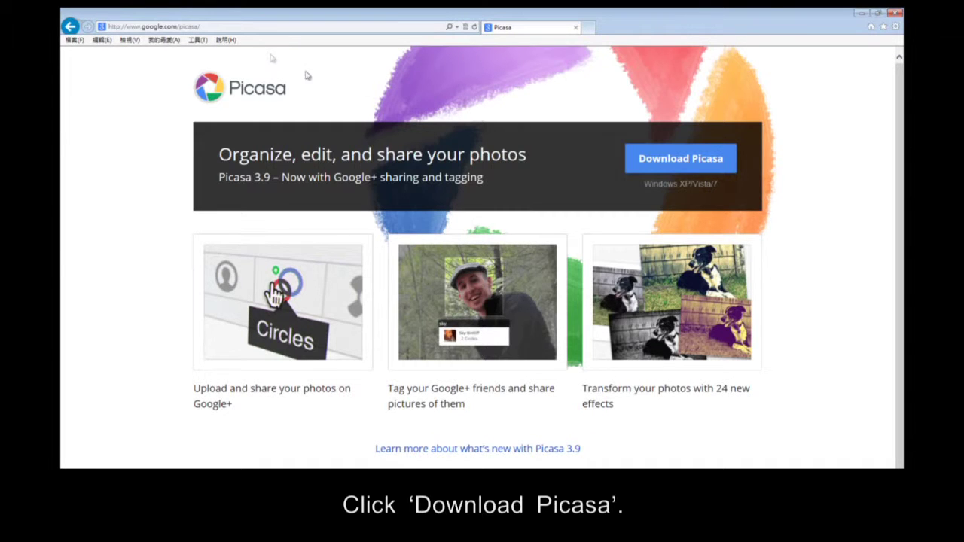
pyautogui.click(667, 167)
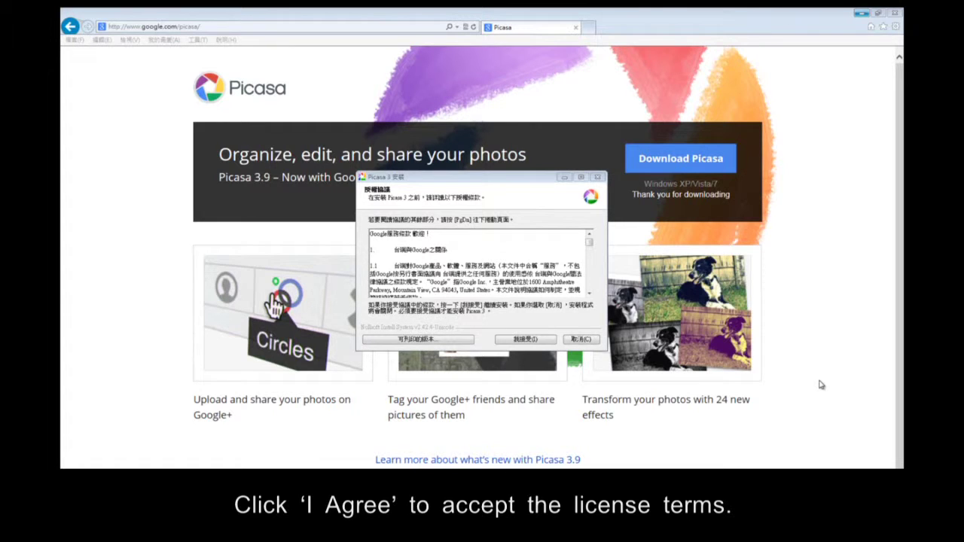
# - Install Picasa 3 in the default folder, declining Google as Internet Explorer's default search, anonymous usage statistics and running Picasa at the end
pyautogui.click(526, 339)
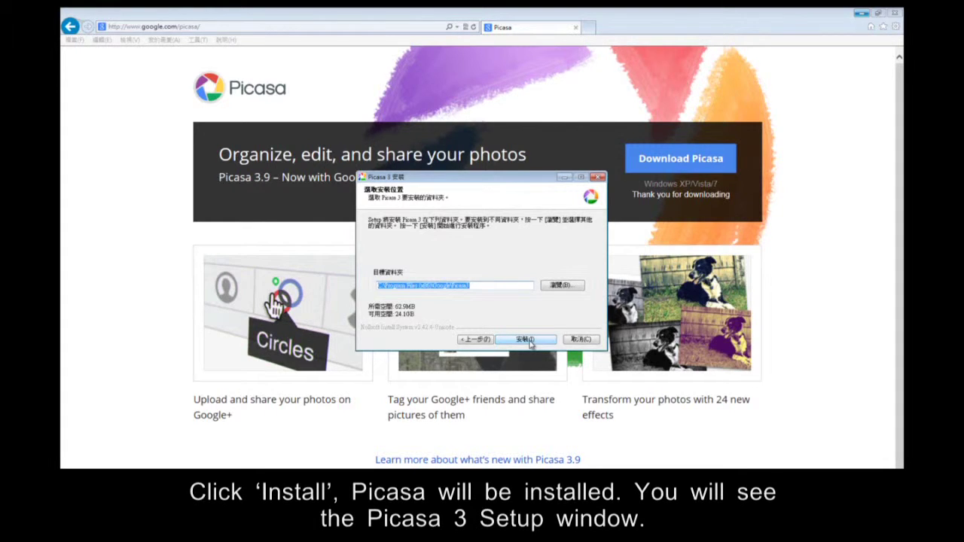
pyautogui.click(531, 343)
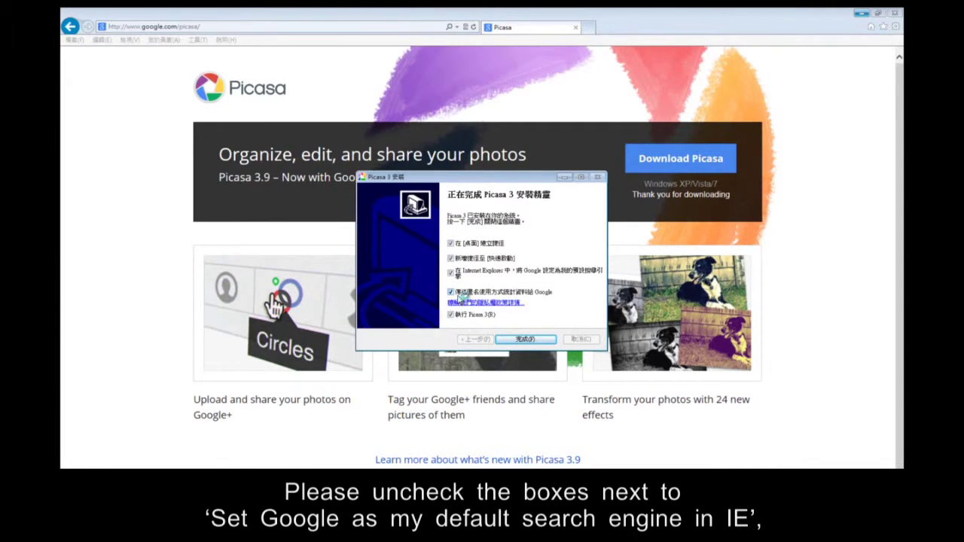
pyautogui.click(451, 273)
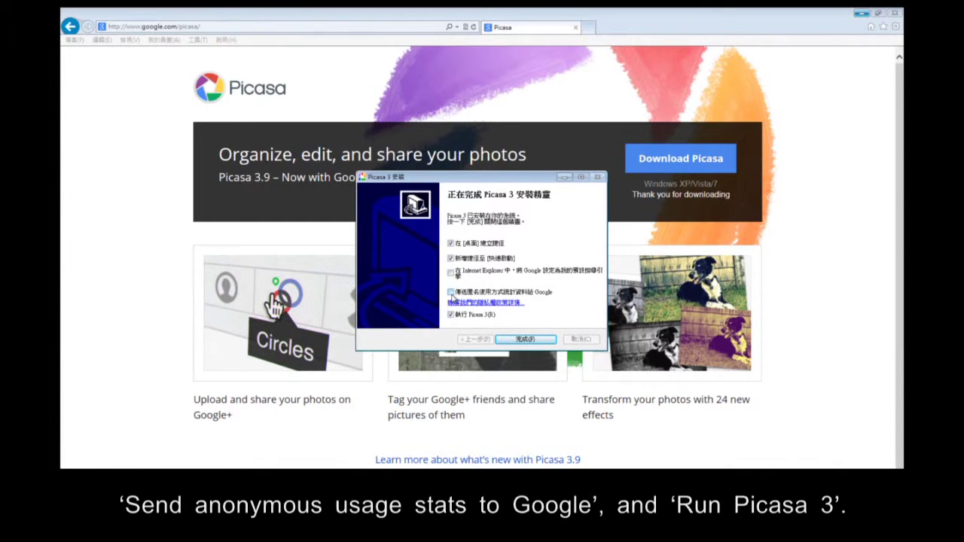
pyautogui.click(450, 315)
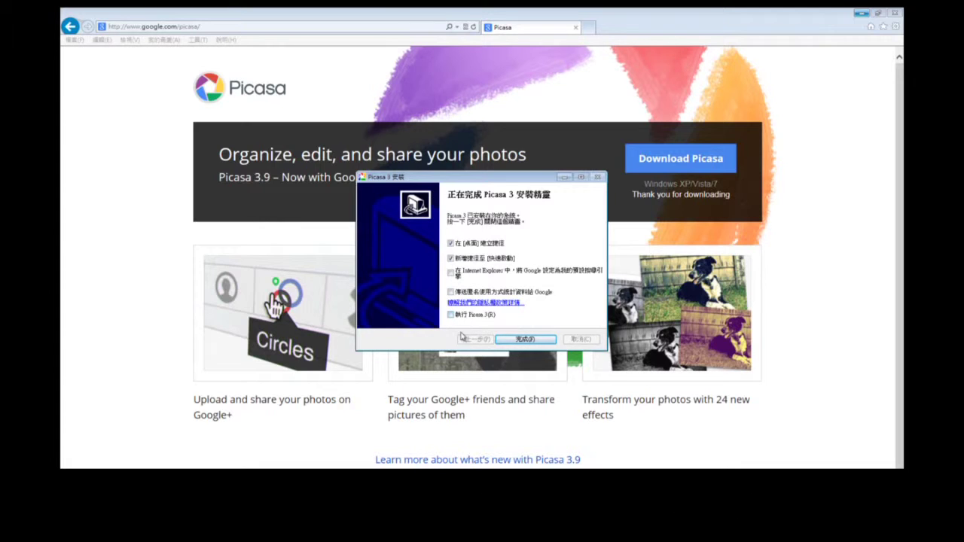
pyautogui.click(518, 338)
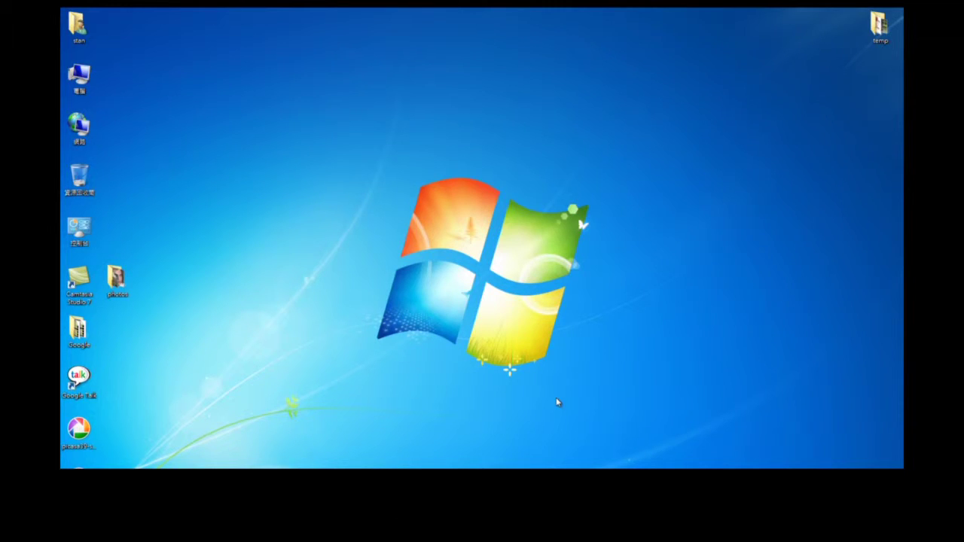
# - Start Picasa from the desktop, minimize the help page, and scan only My Documents, My Pictures and the Desktop for pictures
pyautogui.doubleClick(78, 429)
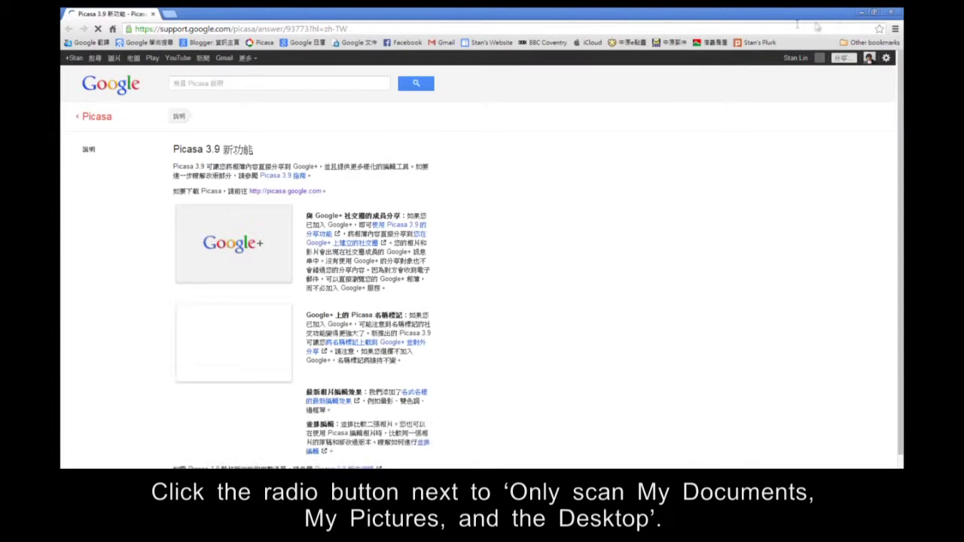
pyautogui.click(861, 13)
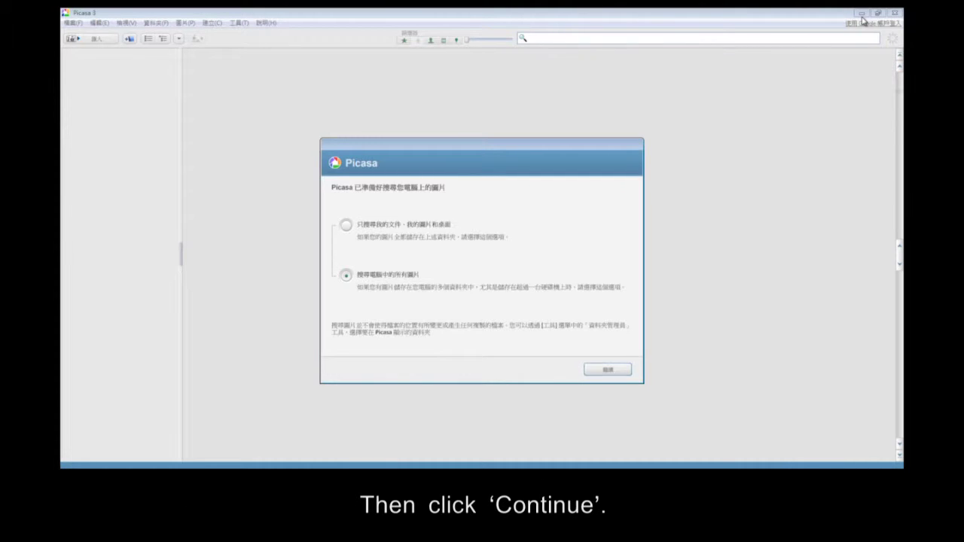
pyautogui.click(348, 226)
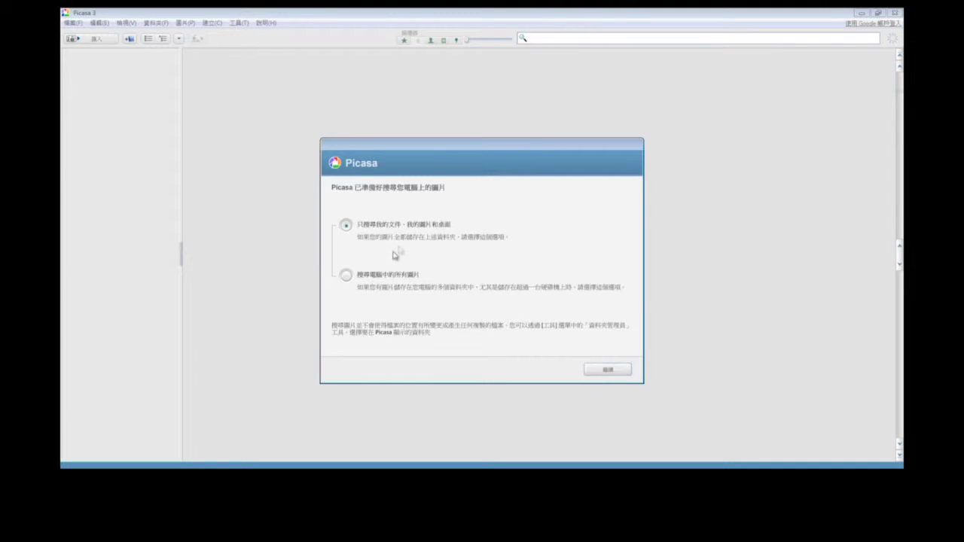
pyautogui.click(602, 370)
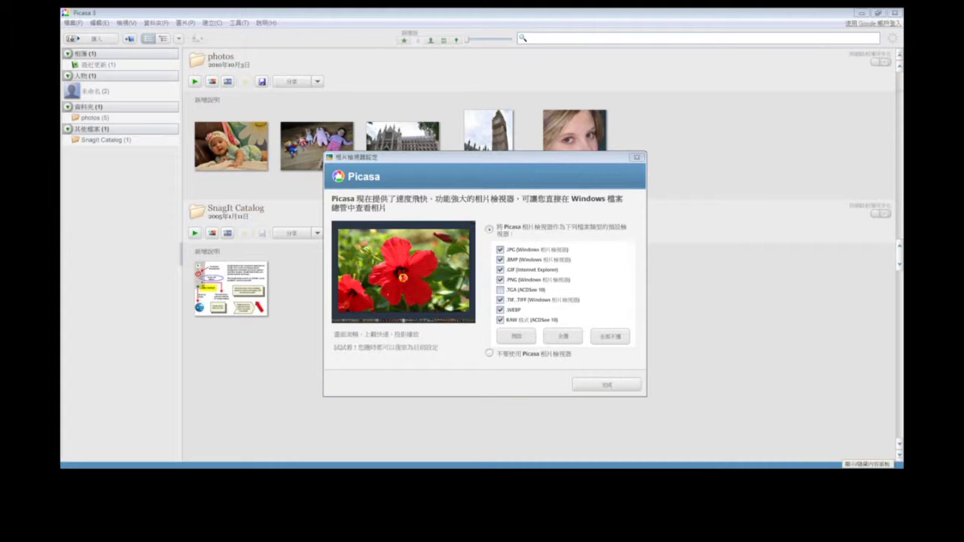
# - Make Picasa Photo Viewer the default viewer for all listed file types, including .TGA
pyautogui.click(565, 339)
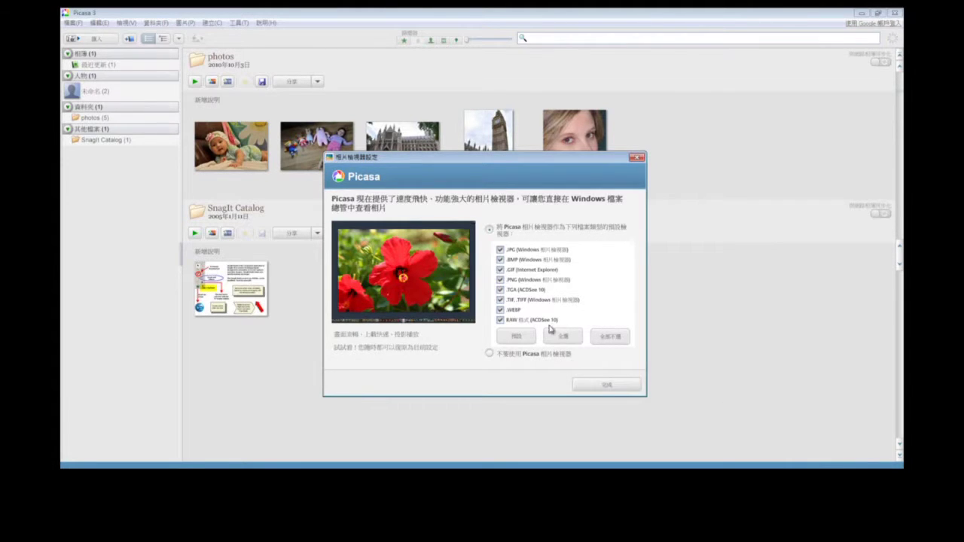
pyautogui.click(625, 386)
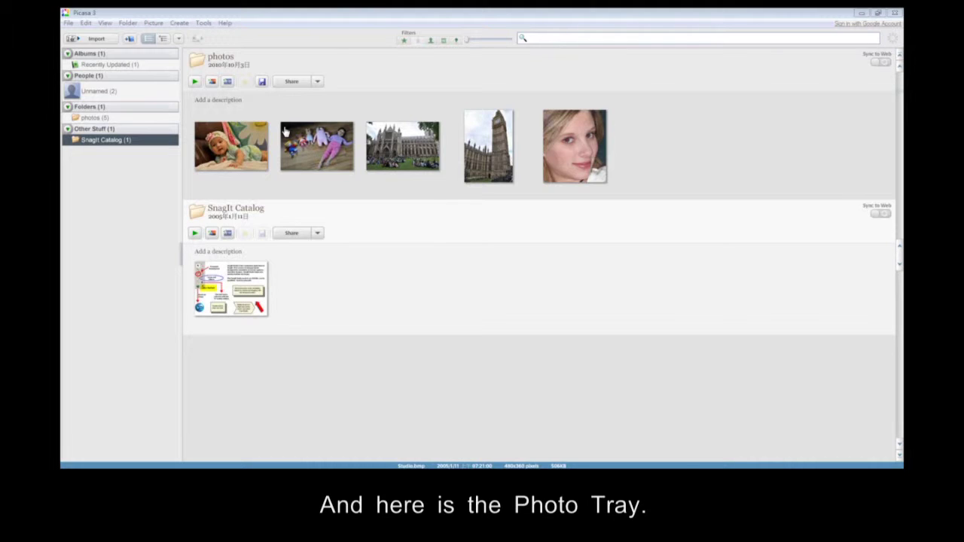
# - Select the baby photo, try sorting the library folders by name and by size, and return to sorting by date
pyautogui.click(265, 151)
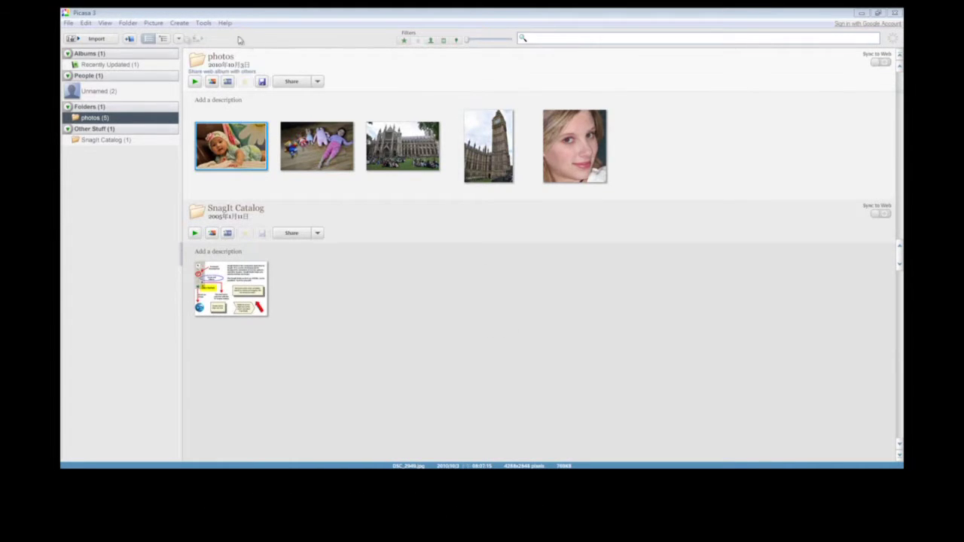
pyautogui.click(178, 40)
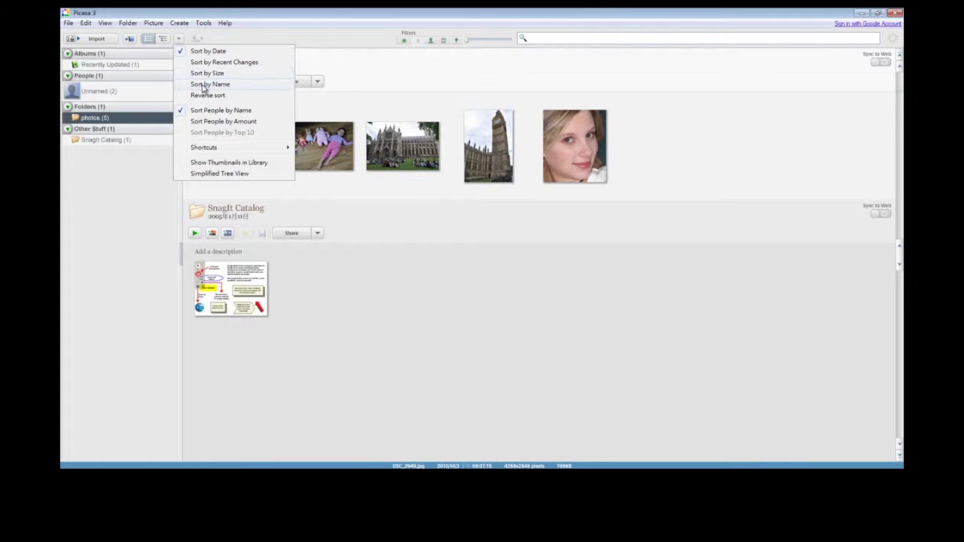
pyautogui.click(203, 89)
pyautogui.click(179, 41)
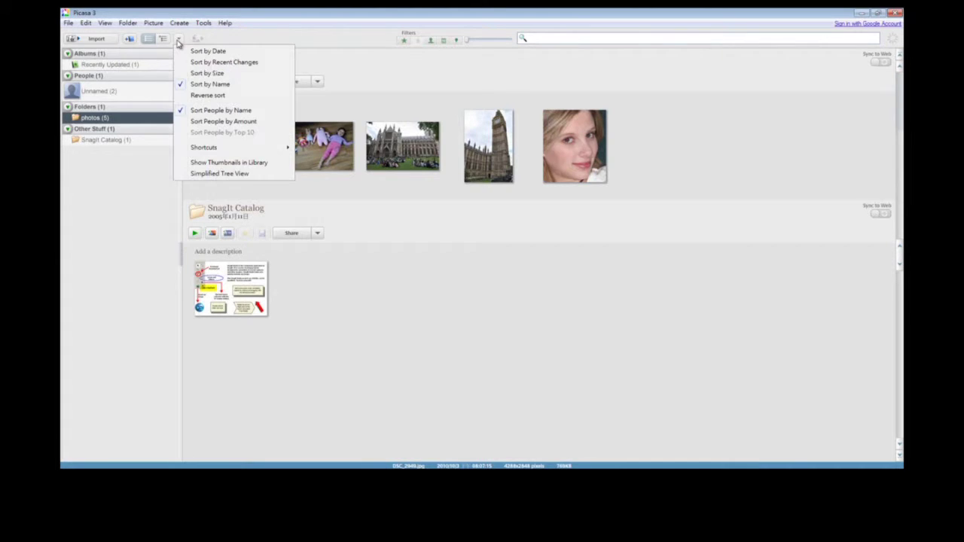
pyautogui.click(211, 82)
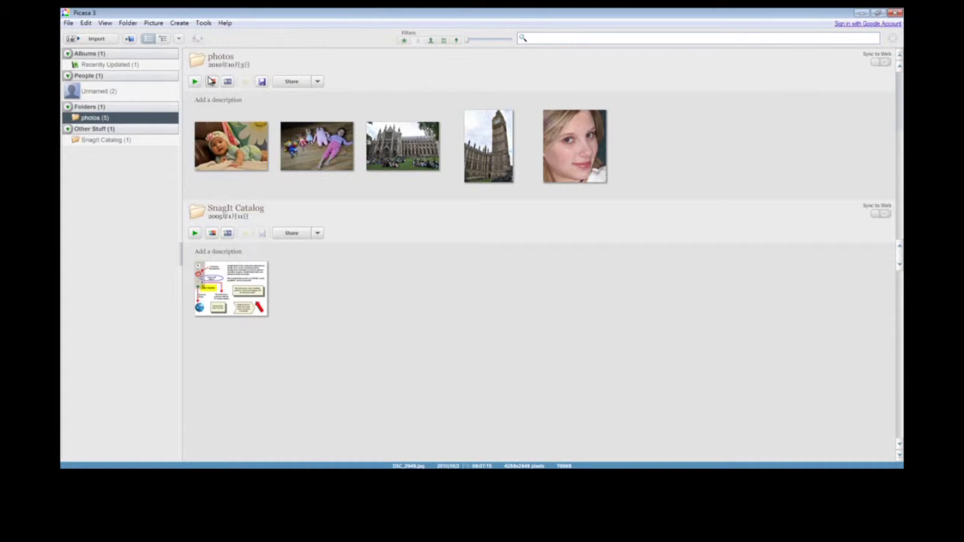
pyautogui.click(178, 39)
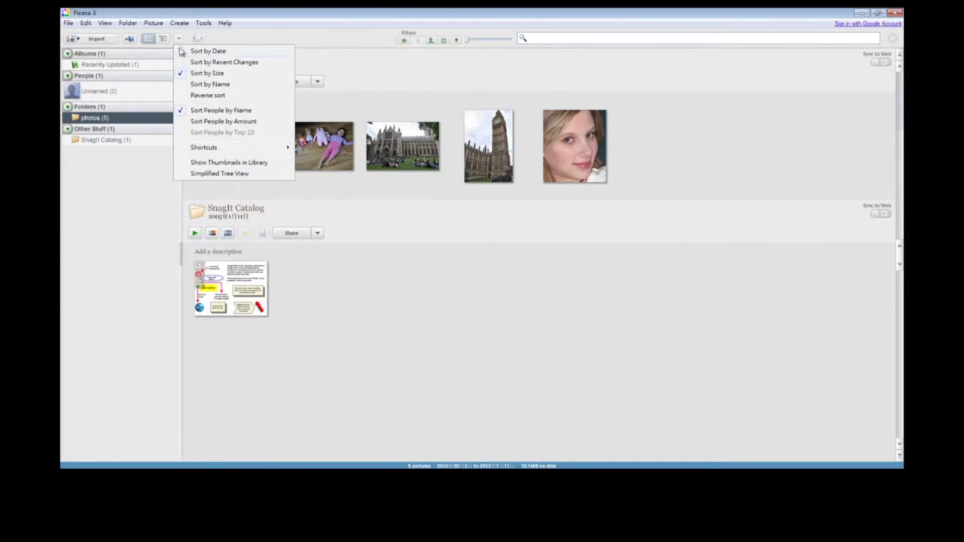
pyautogui.click(231, 57)
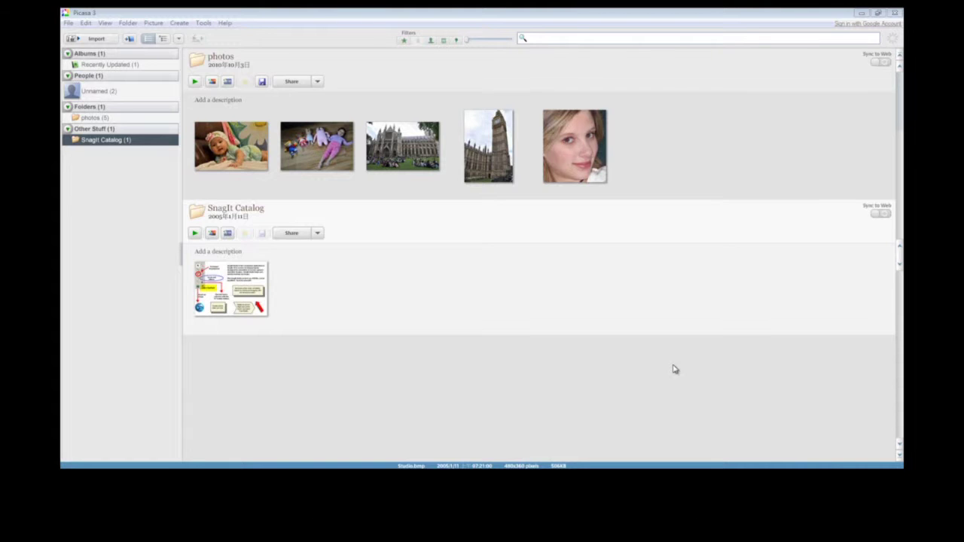
# - Open the church photo from the photos folder, browse backward and forward through the folder's pictures, and return to the library
pyautogui.doubleClick(399, 170)
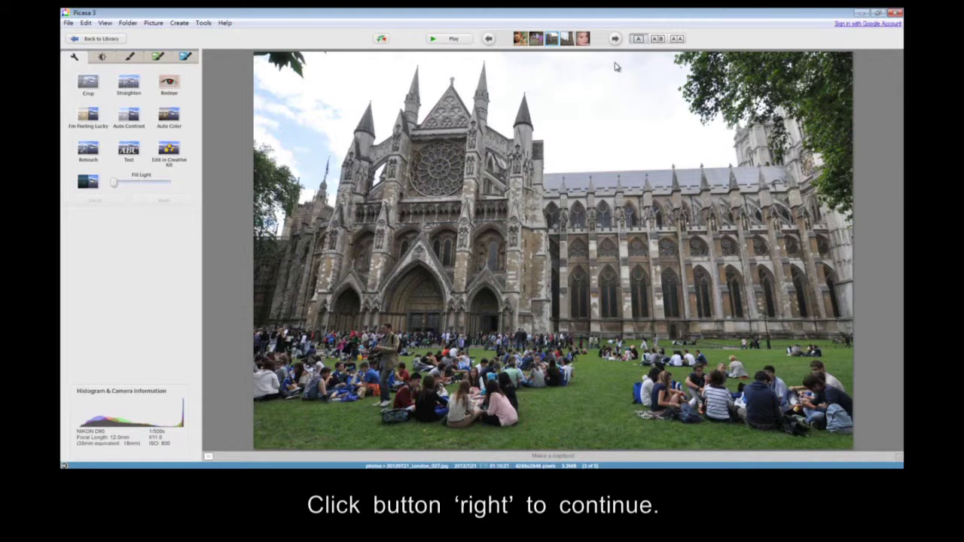
pyautogui.click(487, 39)
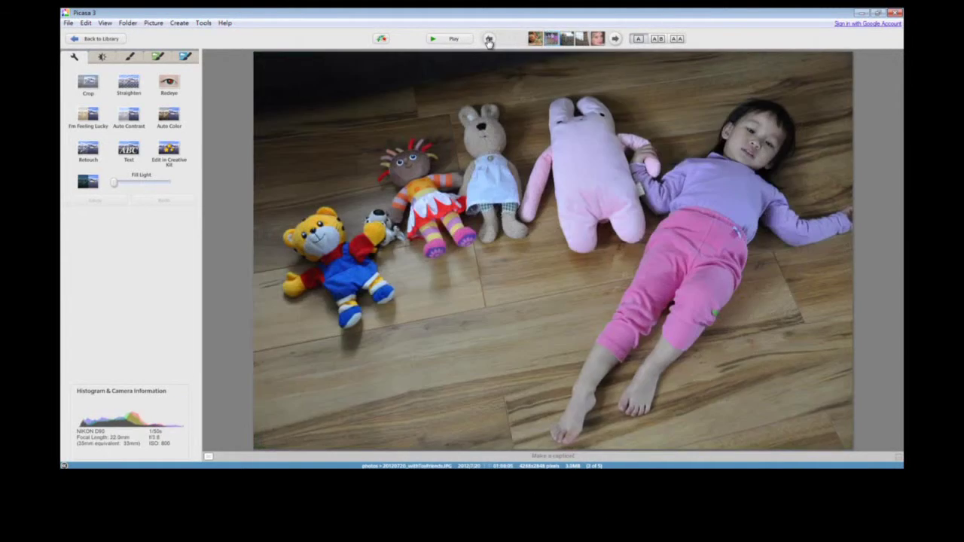
pyautogui.click(488, 39)
pyautogui.click(614, 39)
pyautogui.click(615, 39)
pyautogui.click(614, 39)
pyautogui.click(614, 39)
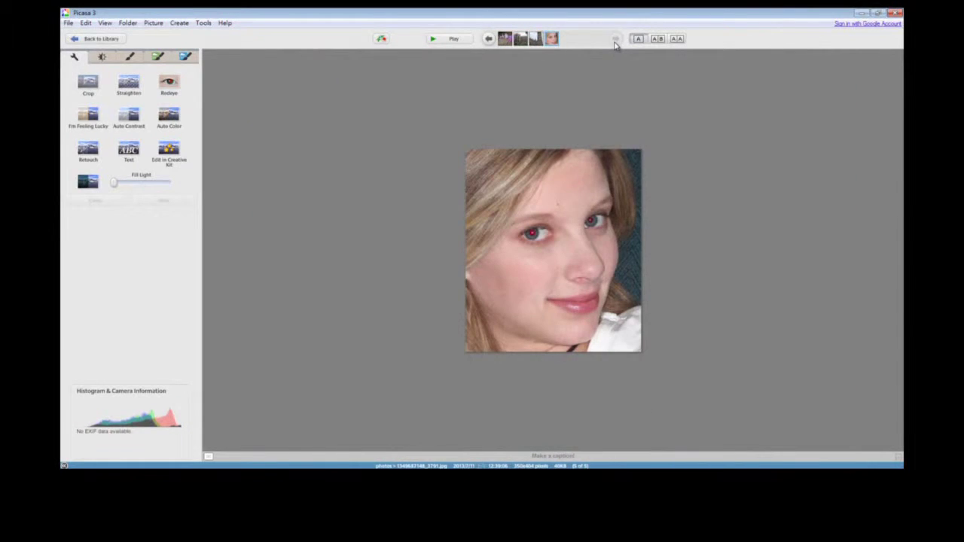
pyautogui.click(489, 39)
pyautogui.click(491, 39)
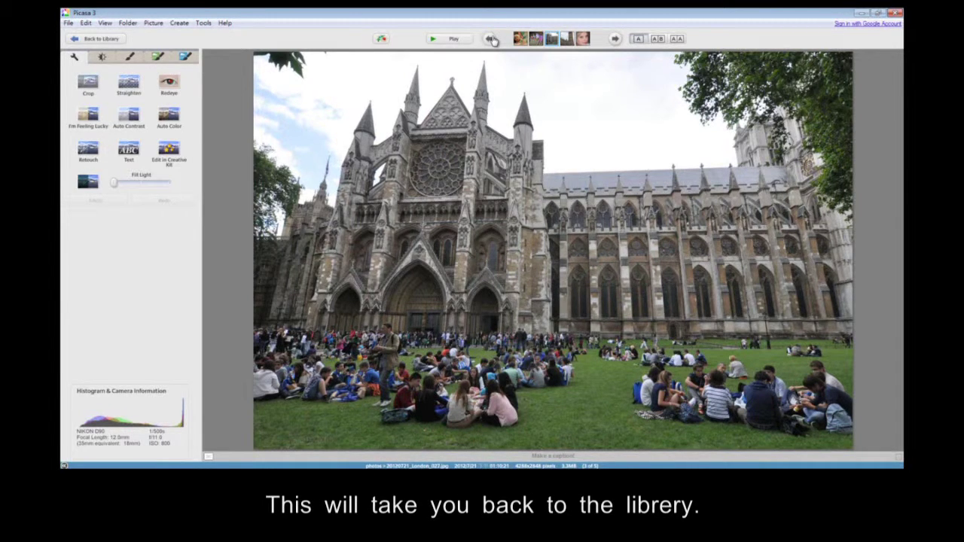
pyautogui.click(82, 39)
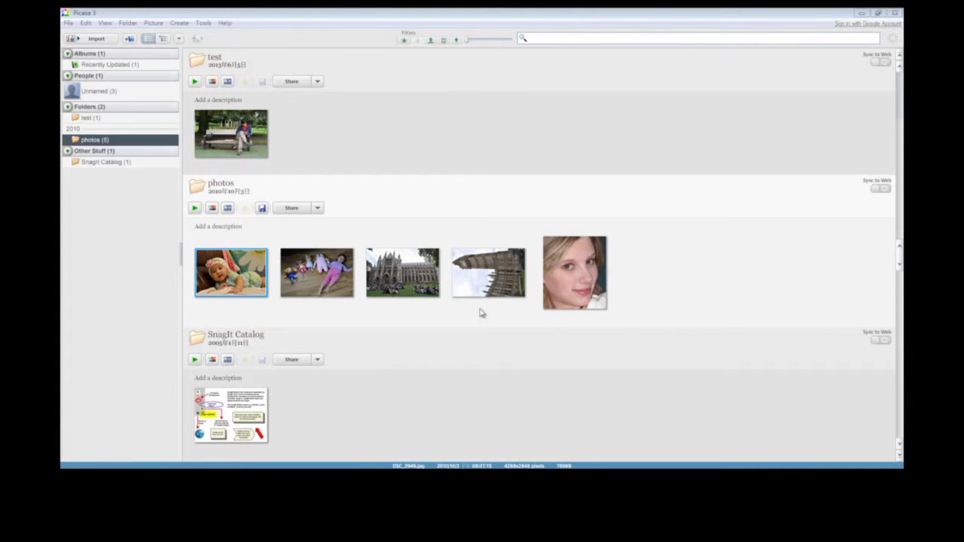
# - Move the baby photo from the photos folder into the test folder and select the test folder
pyautogui.moveTo(234, 279); pyautogui.dragTo(124, 120)
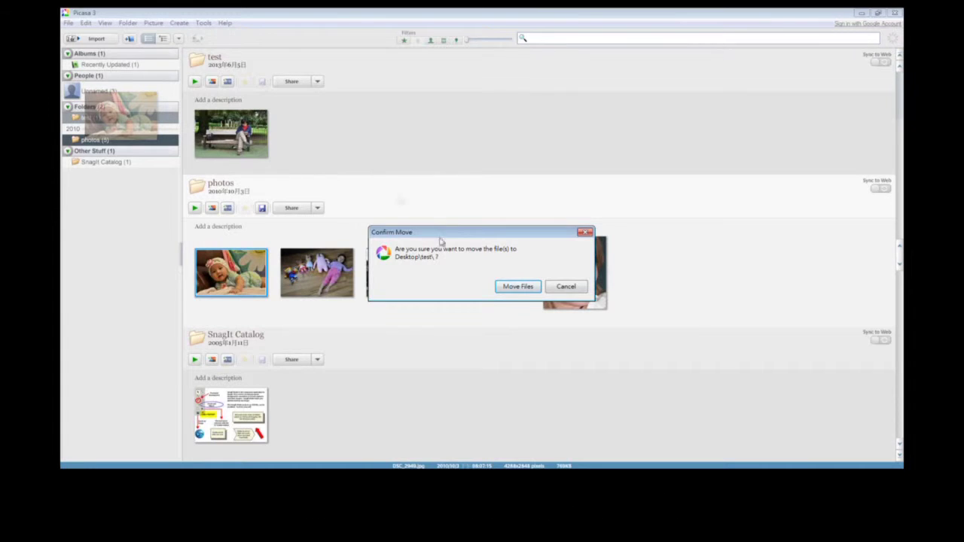
pyautogui.click(523, 290)
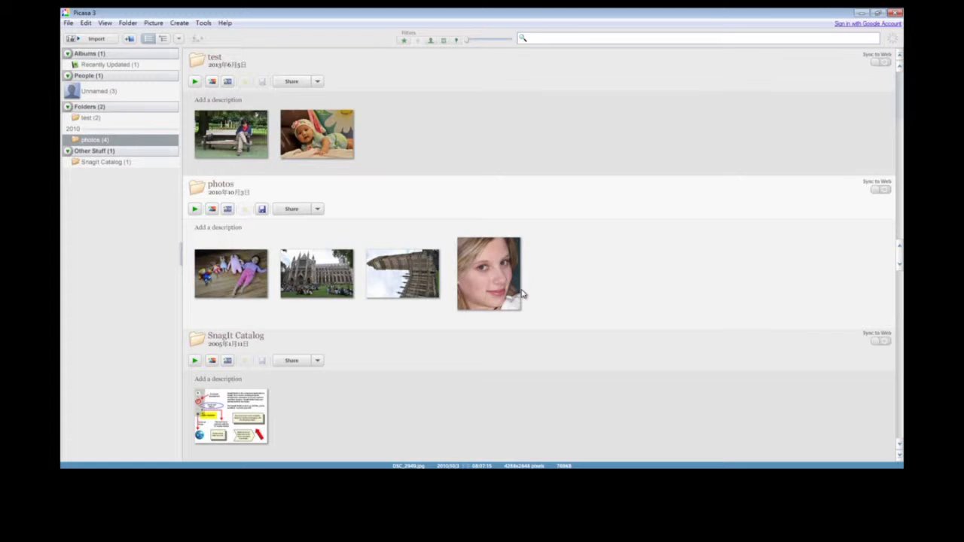
pyautogui.click(99, 125)
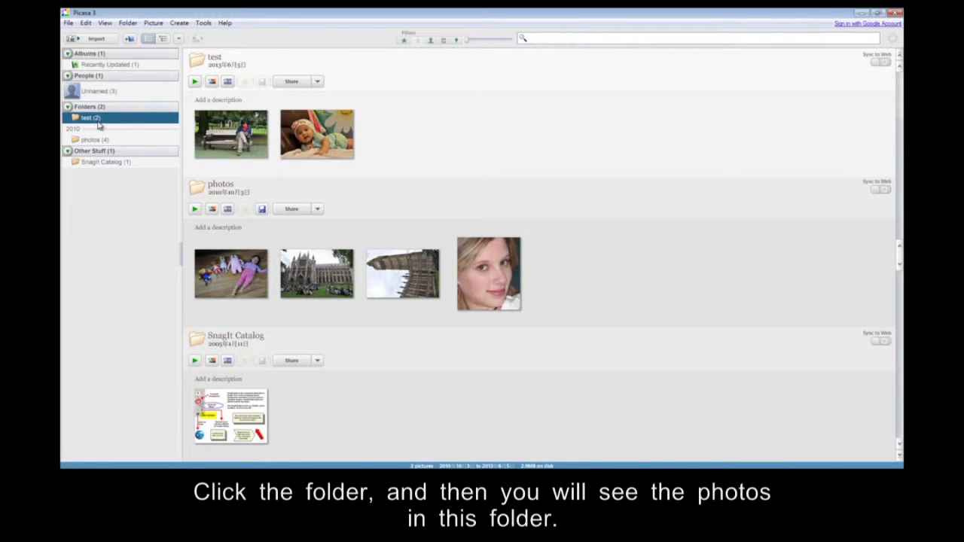
# - View the park bench and baby photos of the test folder at full size, and return to the photos folder in the library
pyautogui.click(249, 154)
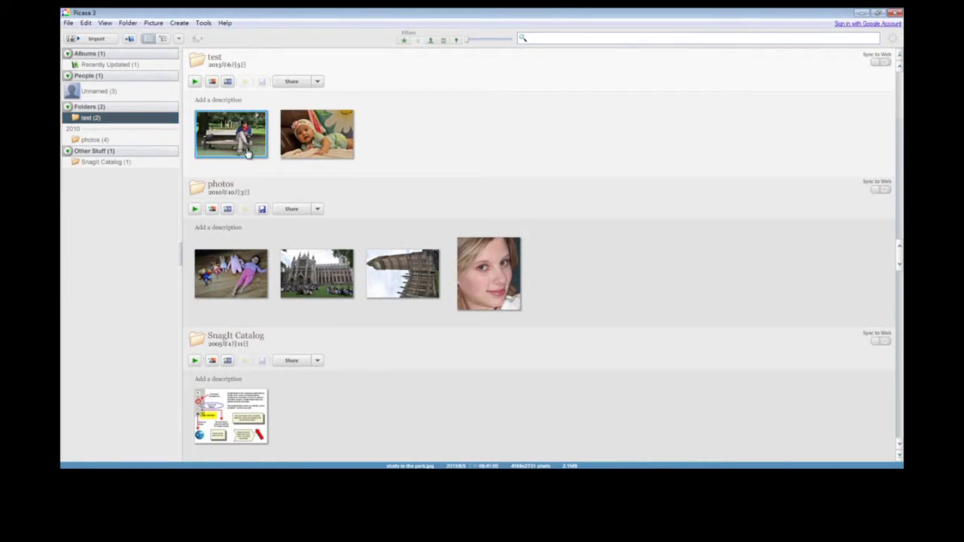
pyautogui.doubleClick(246, 148)
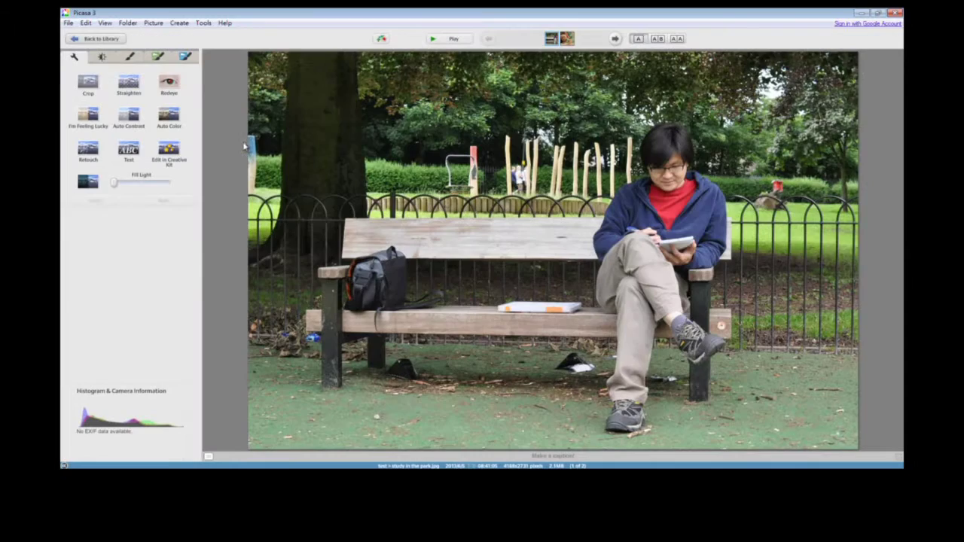
pyautogui.click(614, 39)
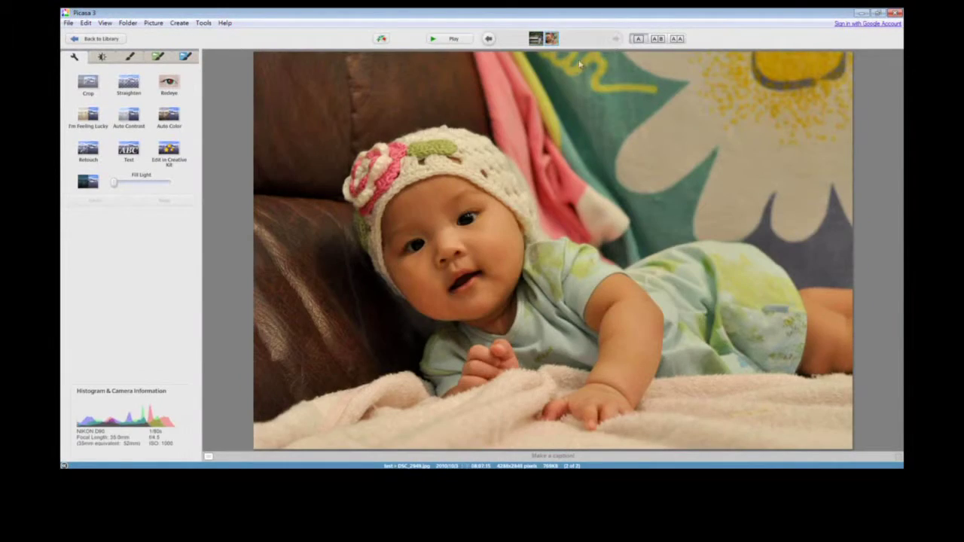
pyautogui.click(488, 39)
pyautogui.click(96, 38)
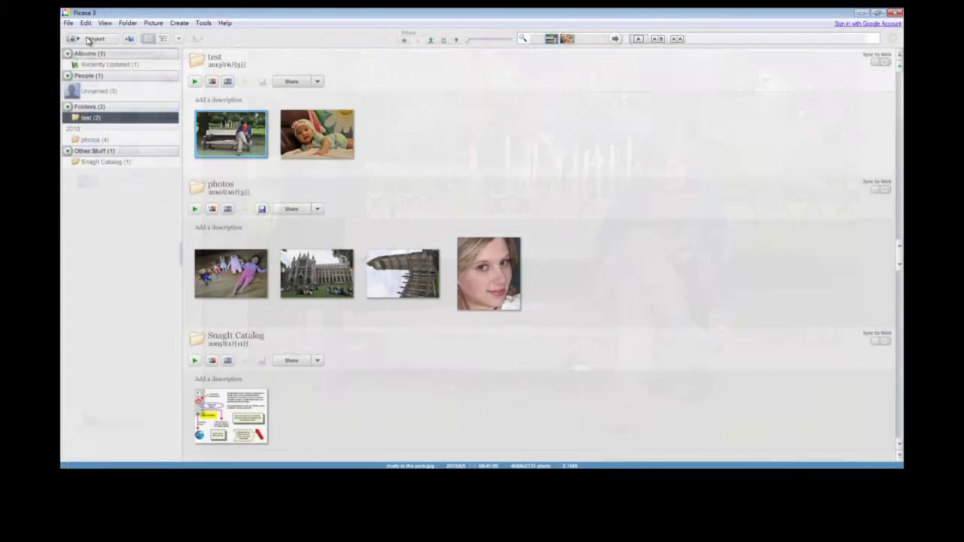
pyautogui.click(477, 187)
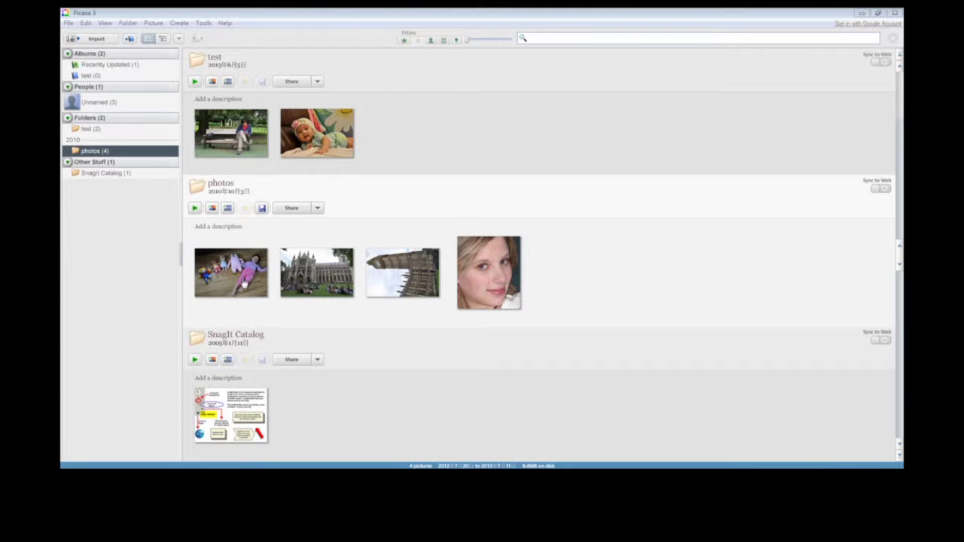
# - Add the doll, church and clock tower photos from the photos folder to the test album, leaving the album's properties unedited
pyautogui.moveTo(244, 283); pyautogui.dragTo(146, 77)
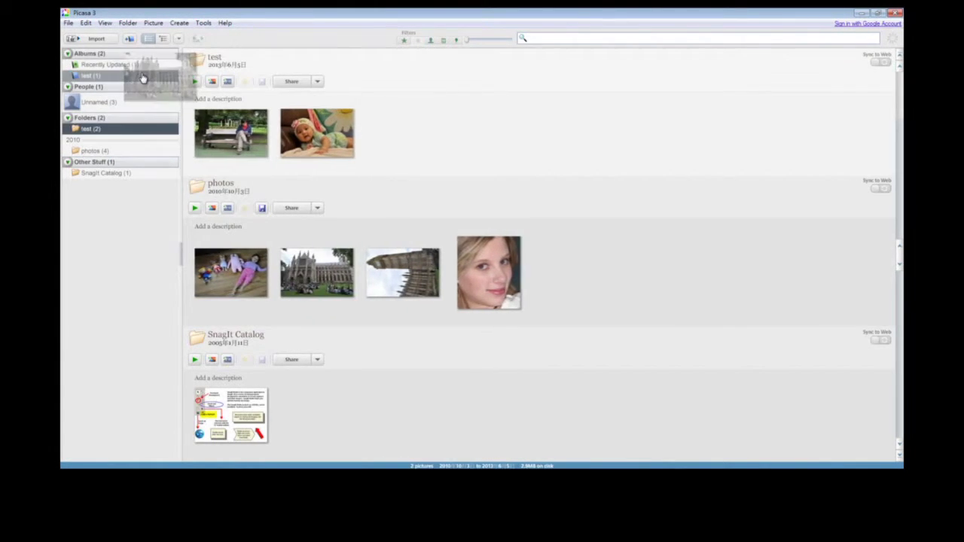
pyautogui.moveTo(402, 271); pyautogui.dragTo(149, 80)
pyautogui.doubleClick(95, 75)
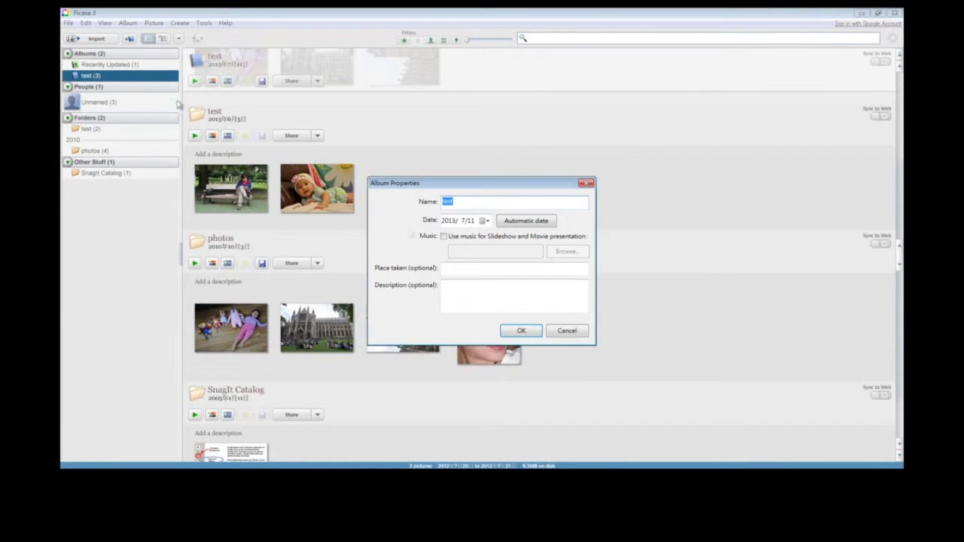
pyautogui.click(570, 337)
# - Look at each of the three photos in the test album in turn
pyautogui.click(230, 138)
pyautogui.click(308, 142)
pyautogui.click(402, 134)
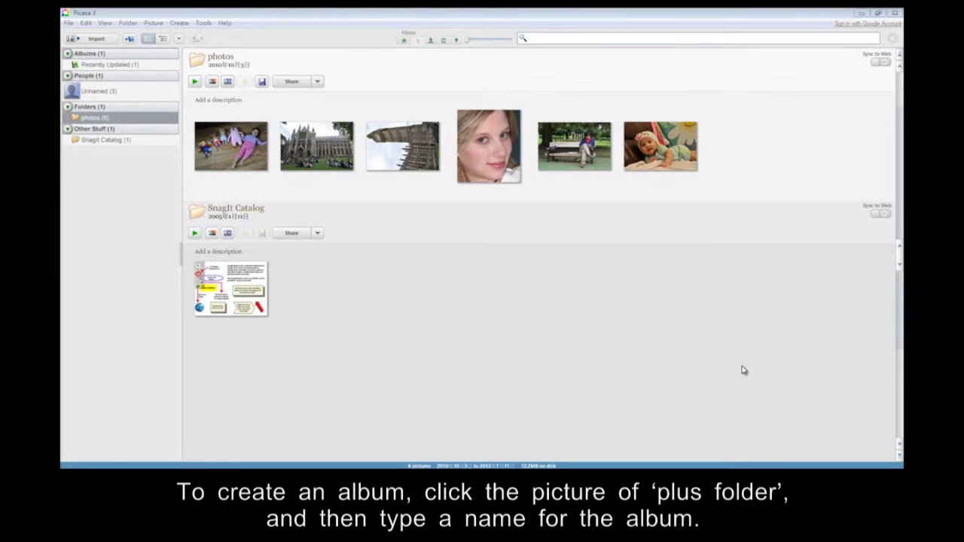
# - Create a new album named kids
pyautogui.click(128, 39)
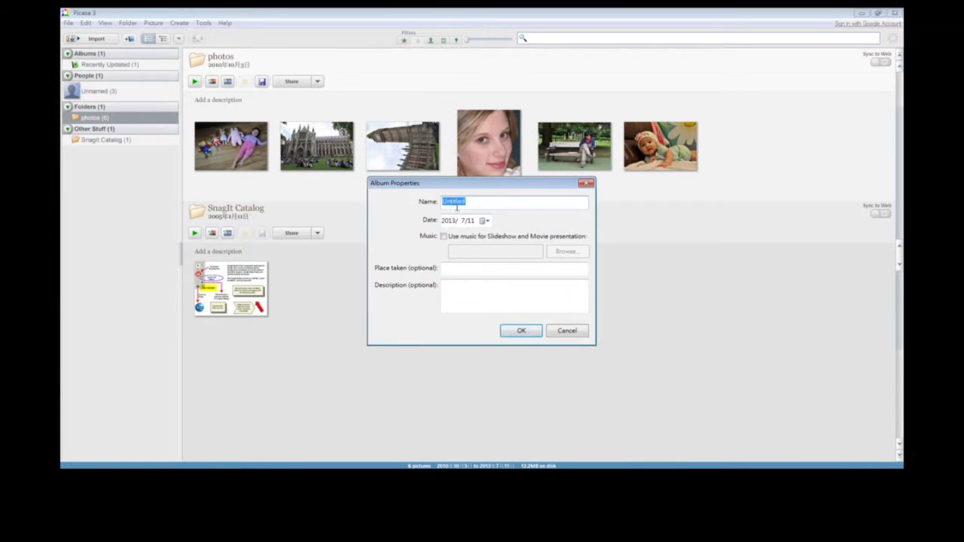
pyautogui.write('kids')
pyautogui.click(535, 334)
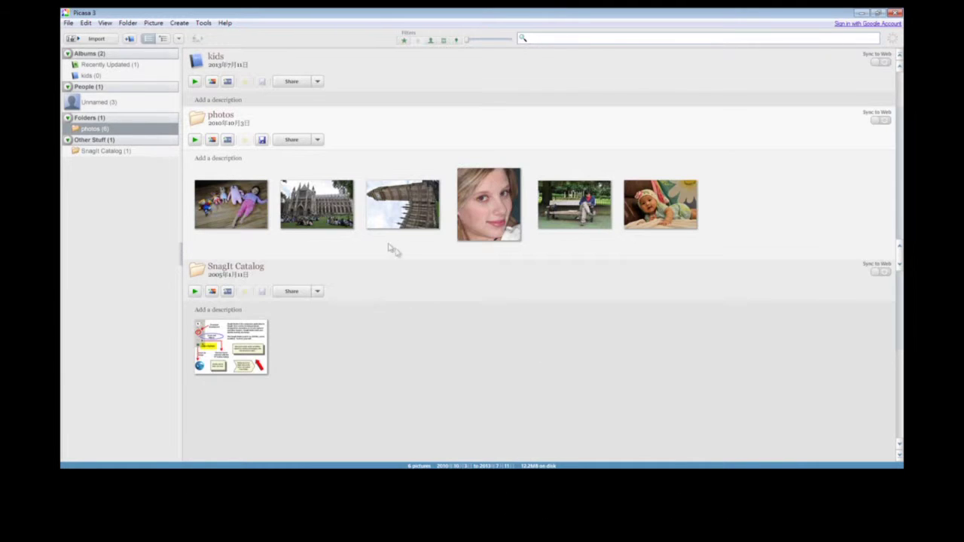
# - Add the doll photo and the baby photo from the photos folder to the kids album, and select them there
pyautogui.click(89, 76)
pyautogui.moveTo(217, 193); pyautogui.dragTo(152, 82)
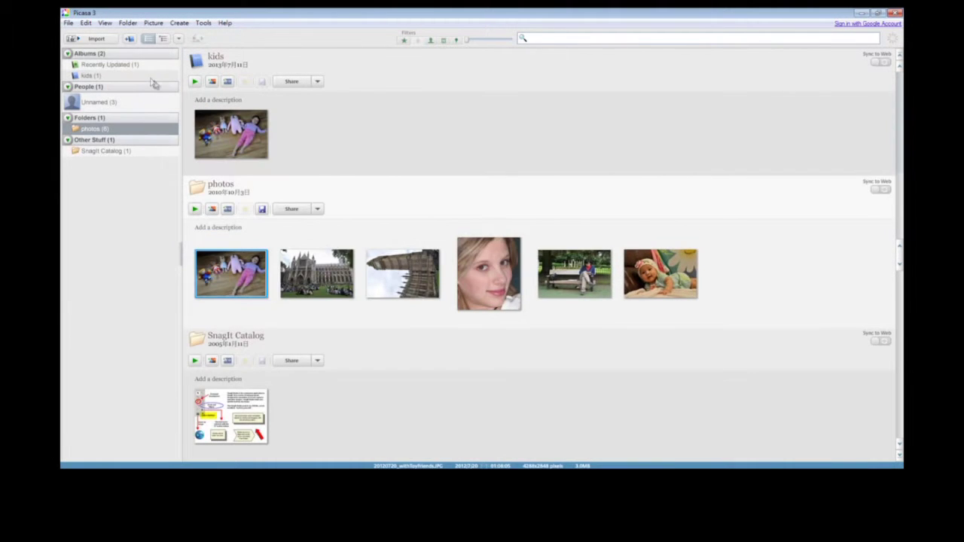
pyautogui.moveTo(633, 274); pyautogui.dragTo(106, 79)
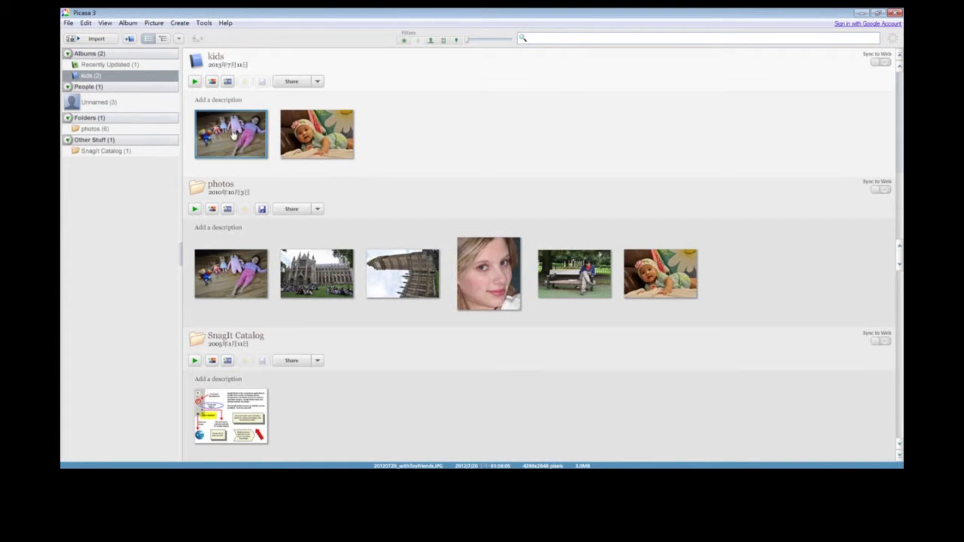
pyautogui.click(323, 140)
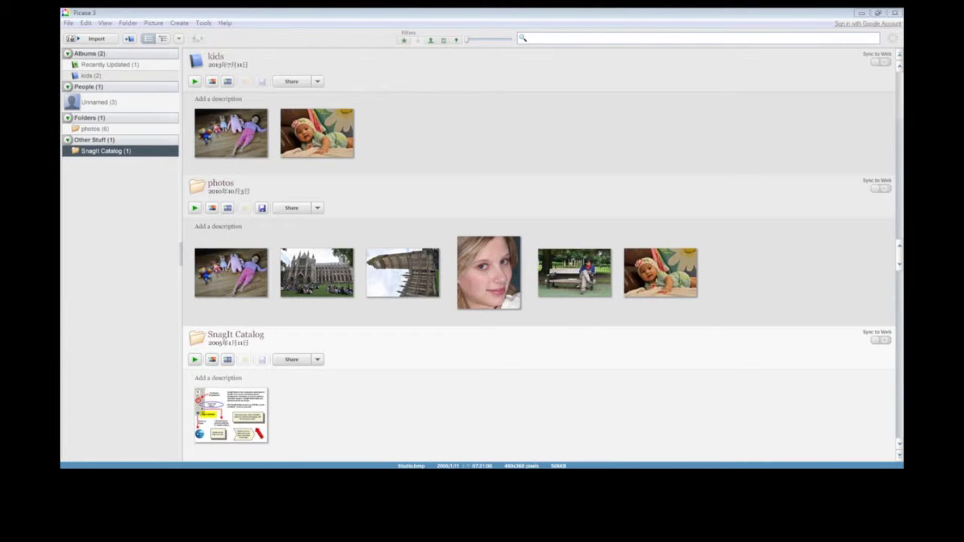
# - Delete the Studio.bmp image from the SnagIt Catalog folder, sending it to the Recycle Bin
pyautogui.click(236, 423)
pyautogui.press('Delete')
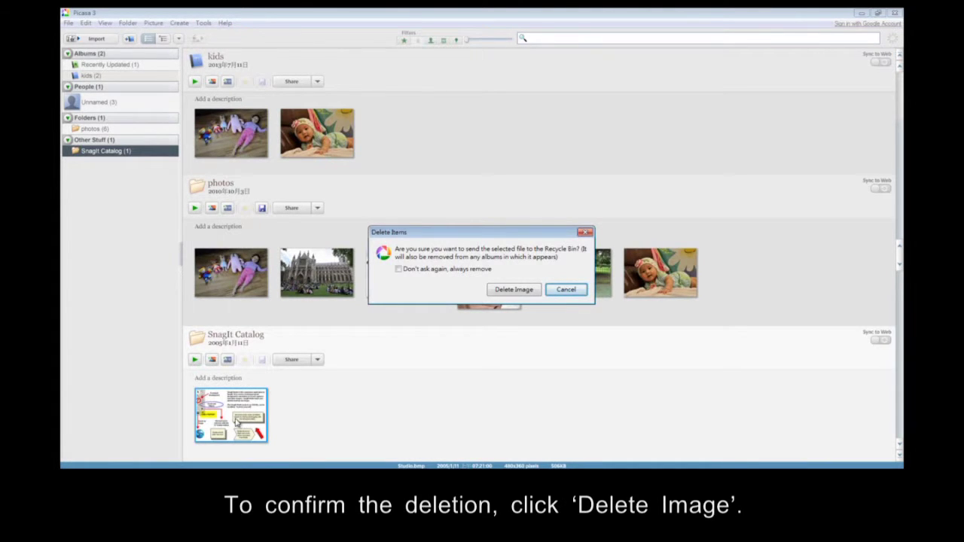
pyautogui.click(513, 293)
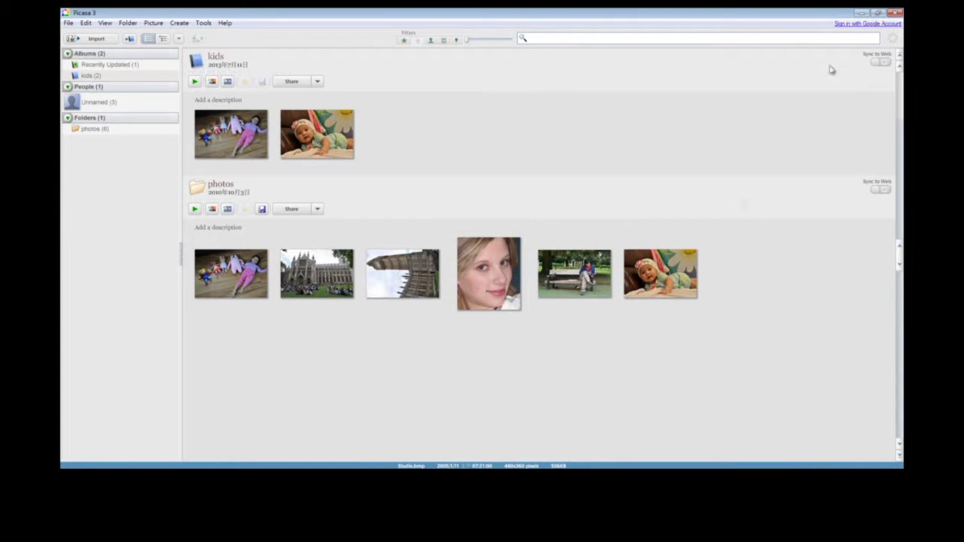
pyautogui.click(745, 239)
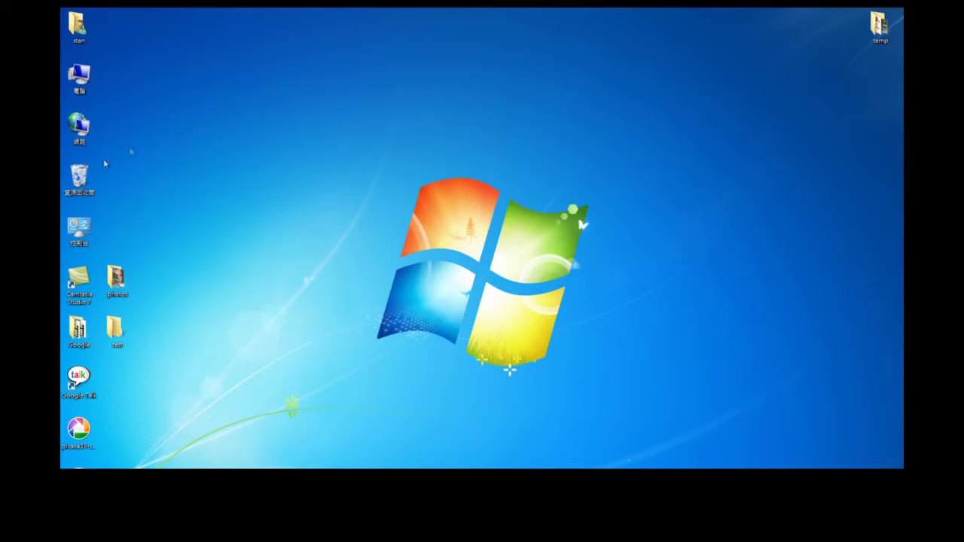
# - Open the Windows Recycle Bin from the desktop, restore the deleted Studio.bmp image and close the bin
pyautogui.doubleClick(79, 177)
pyautogui.click(295, 117)
pyautogui.rightClick(294, 128)
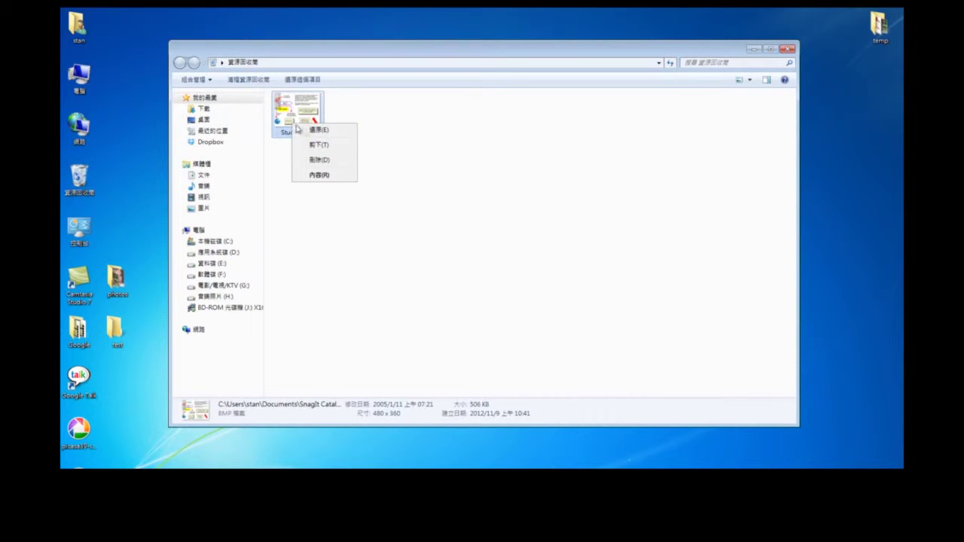
pyautogui.click(305, 131)
pyautogui.hotkey('alt', 'F4')
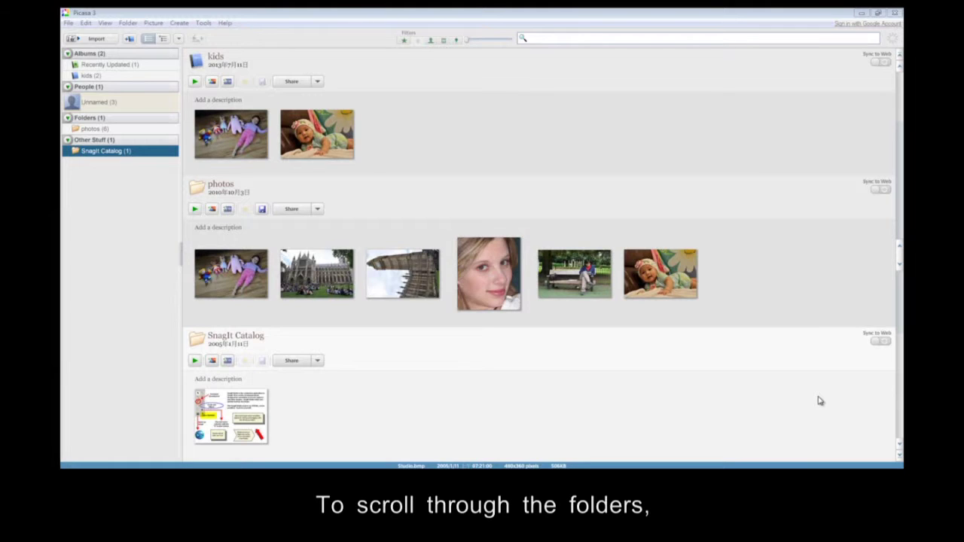
# - Browse the library one folder at a time, then scroll up and down through the photos between the kids album and SnagIt Catalog
pyautogui.click(899, 70)
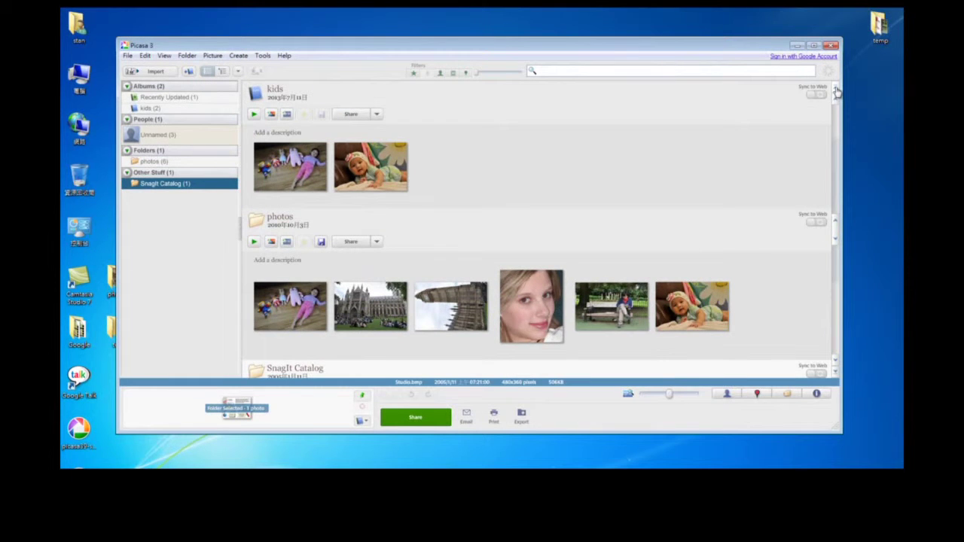
pyautogui.click(898, 69)
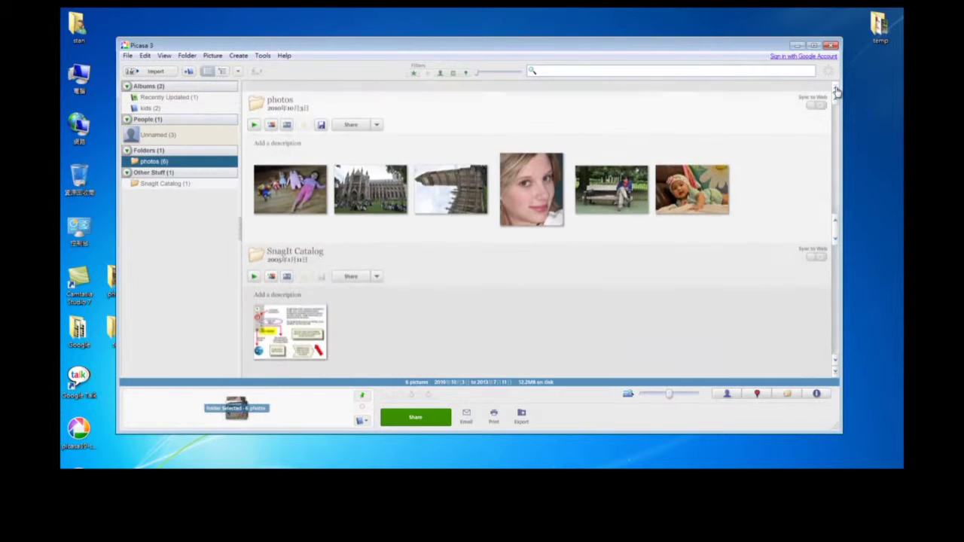
pyautogui.click(837, 374)
pyautogui.click(836, 89)
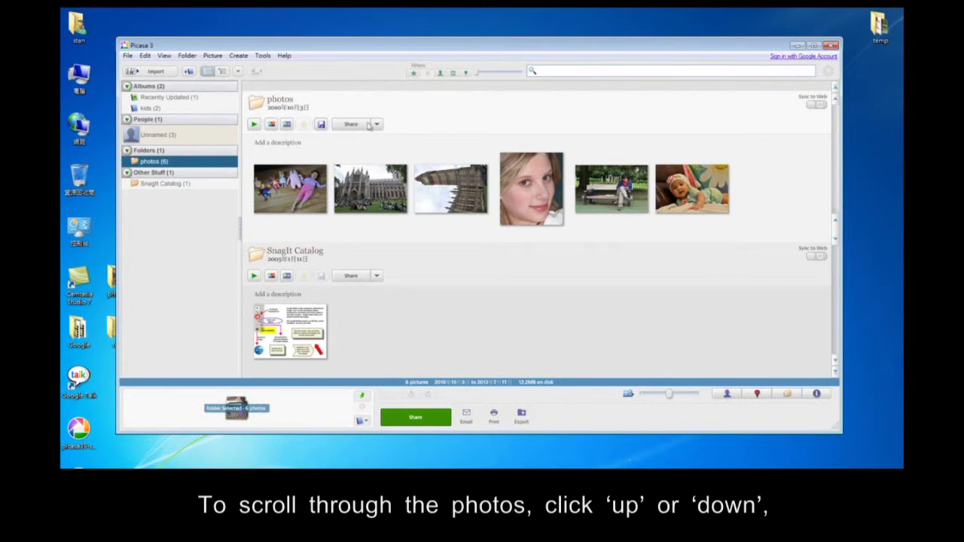
pyautogui.click(836, 103)
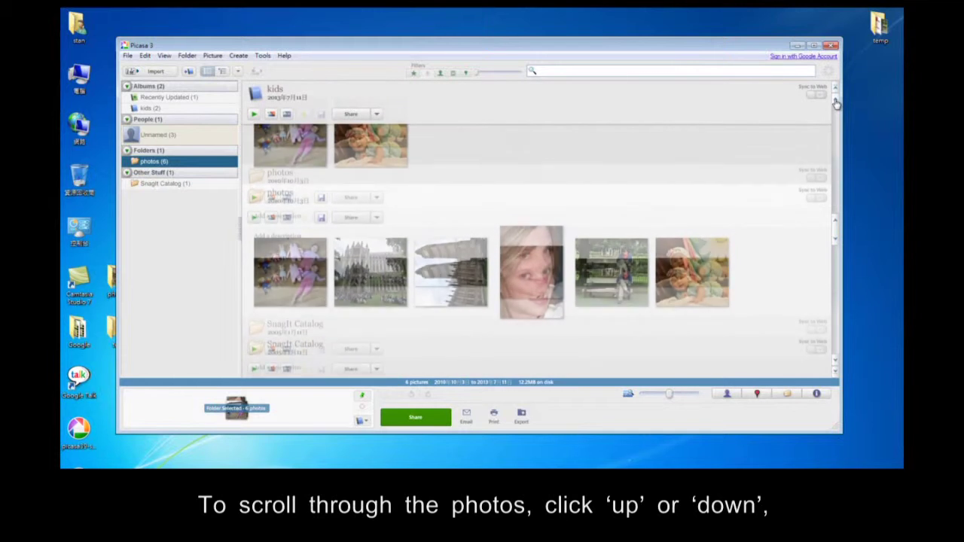
pyautogui.click(834, 366)
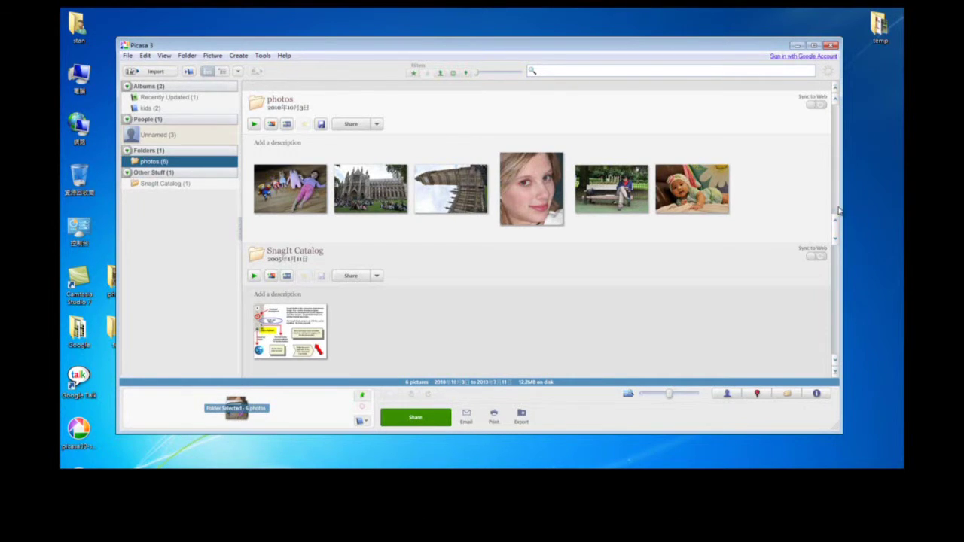
pyautogui.scroll(3, 840, 214)
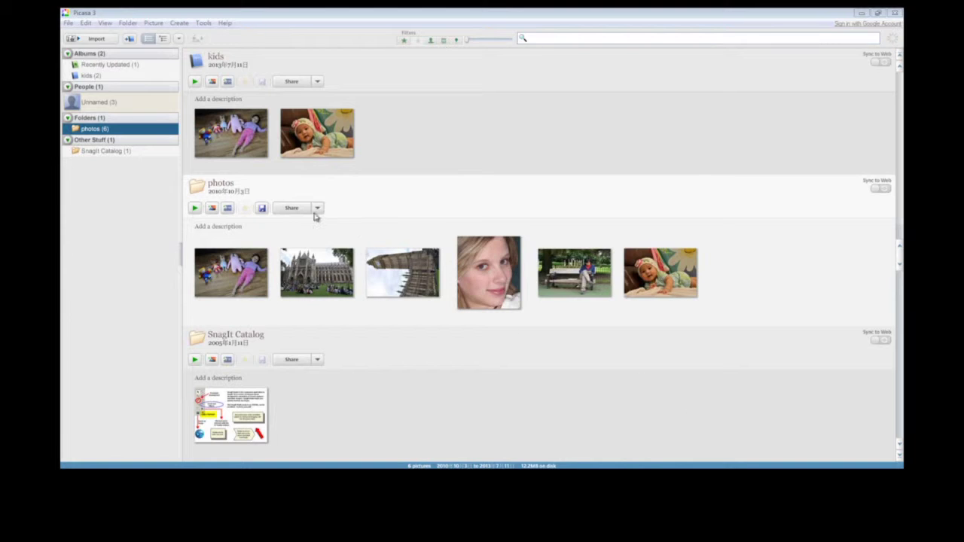
# - Open the sideways clock tower photo from the photos folder, rotate it 90 degrees clockwise to stand upright, and return to the library
pyautogui.click(106, 130)
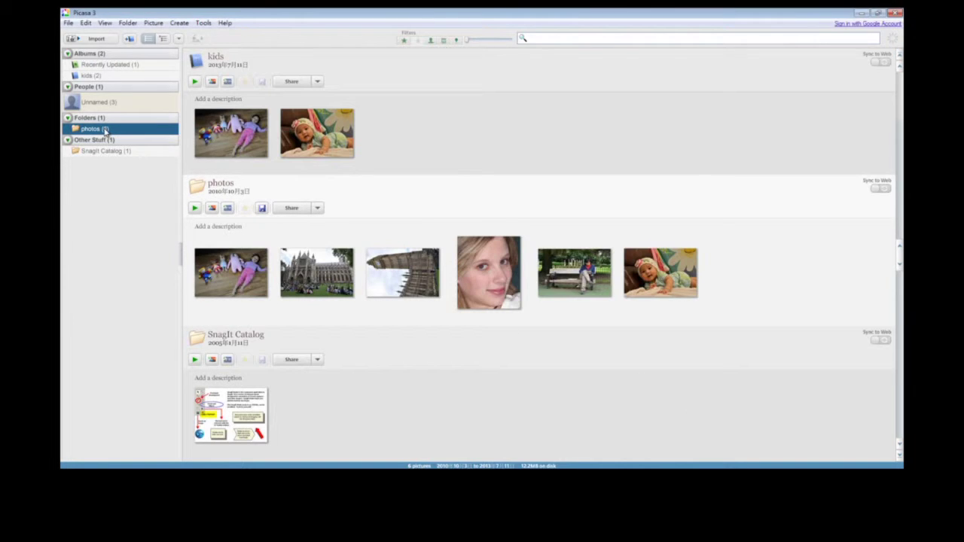
pyautogui.doubleClick(410, 296)
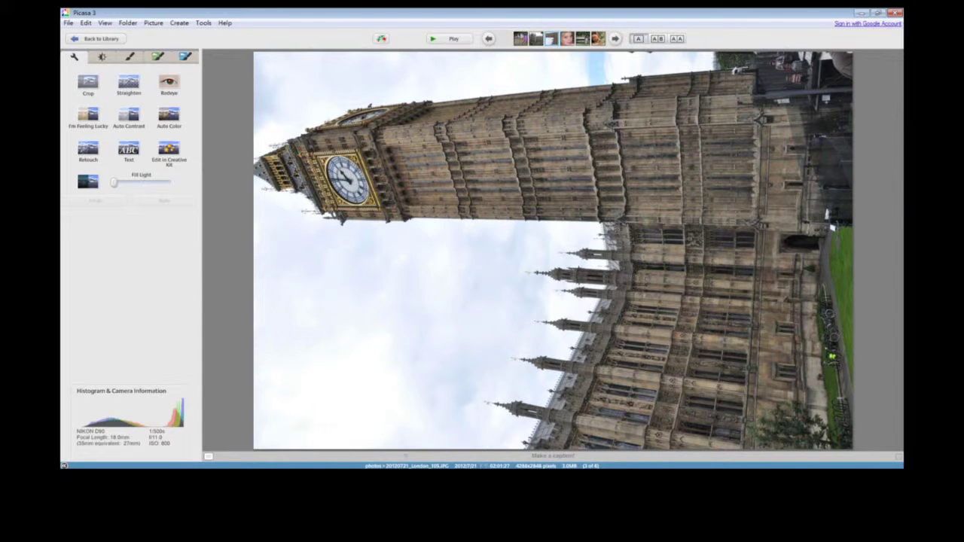
pyautogui.hotkey('ctrl', ']')
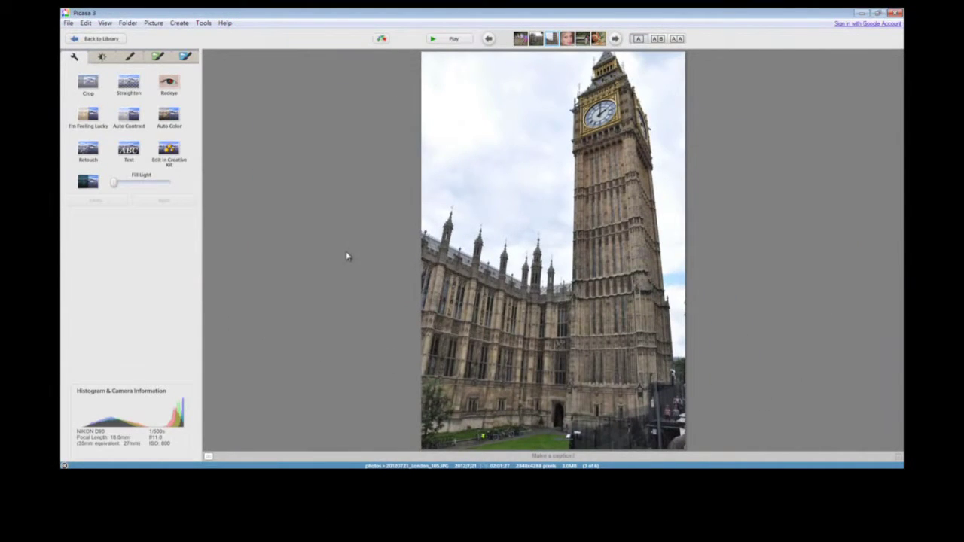
pyautogui.click(113, 39)
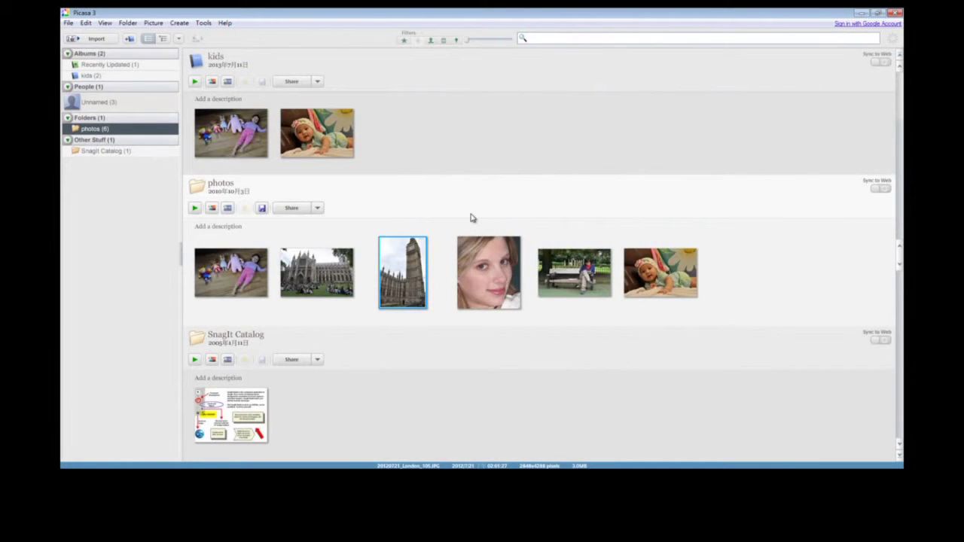
pyautogui.click(781, 403)
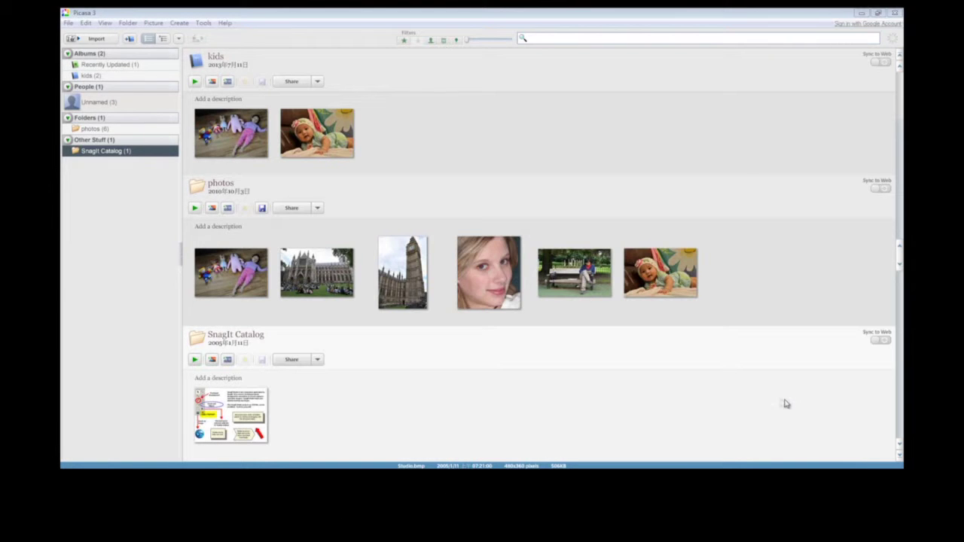
# - Open the church photo from the photos folder and apply the I'm Feeling Lucky lighting and color fix
pyautogui.doubleClick(349, 278)
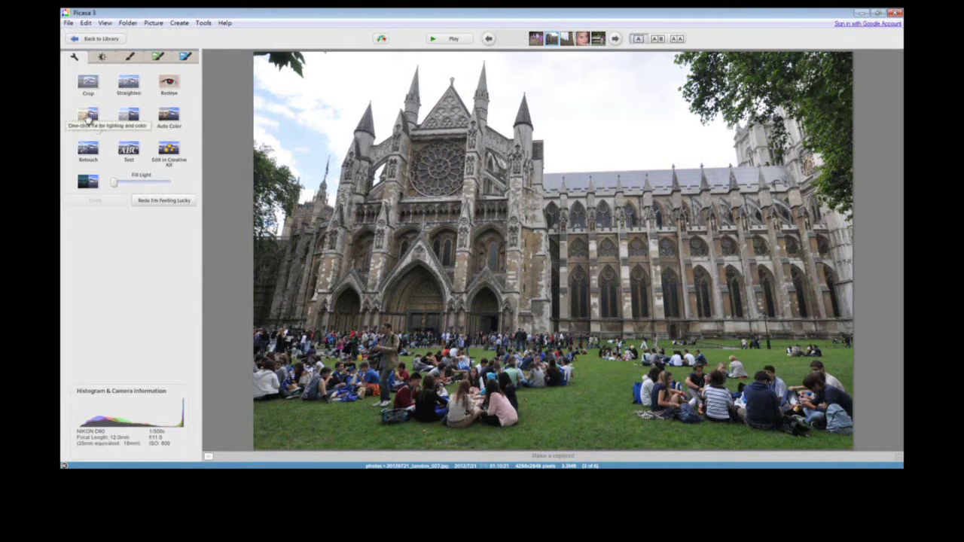
pyautogui.click(87, 116)
pyautogui.click(87, 116)
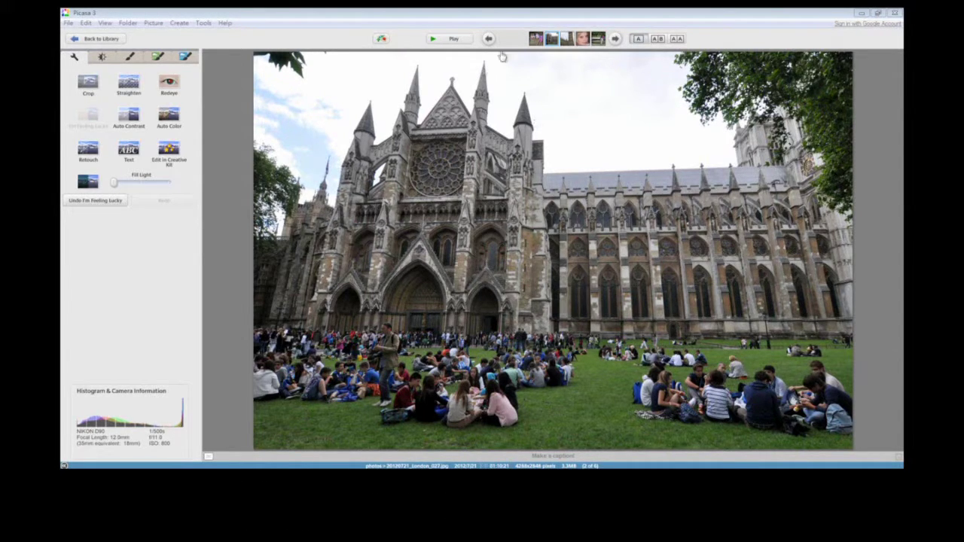
# - Examine the tuning and image-effect tool sets available for the church photo, and return to the basic fixes
pyautogui.click(98, 60)
pyautogui.click(130, 57)
pyautogui.click(158, 58)
pyautogui.click(102, 58)
pyautogui.click(129, 58)
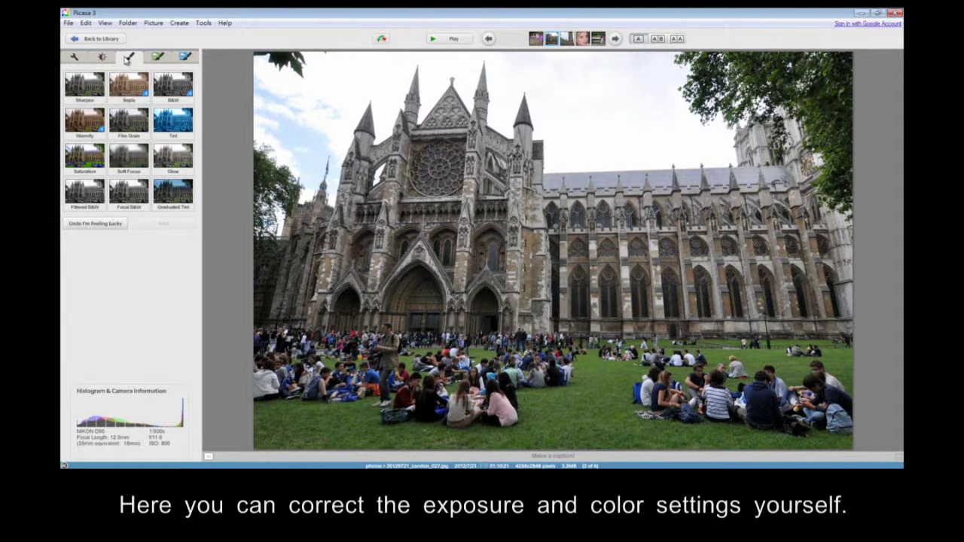
pyautogui.click(158, 58)
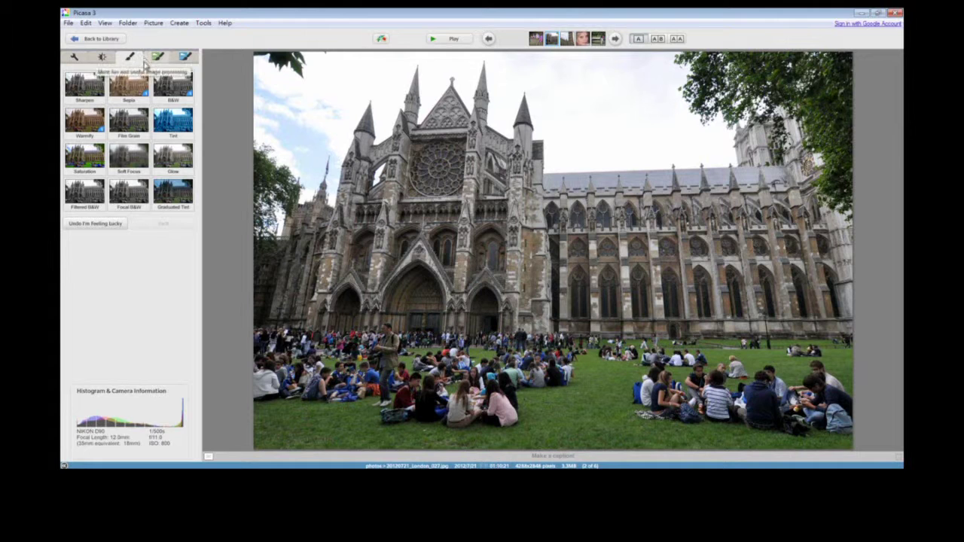
pyautogui.click(83, 60)
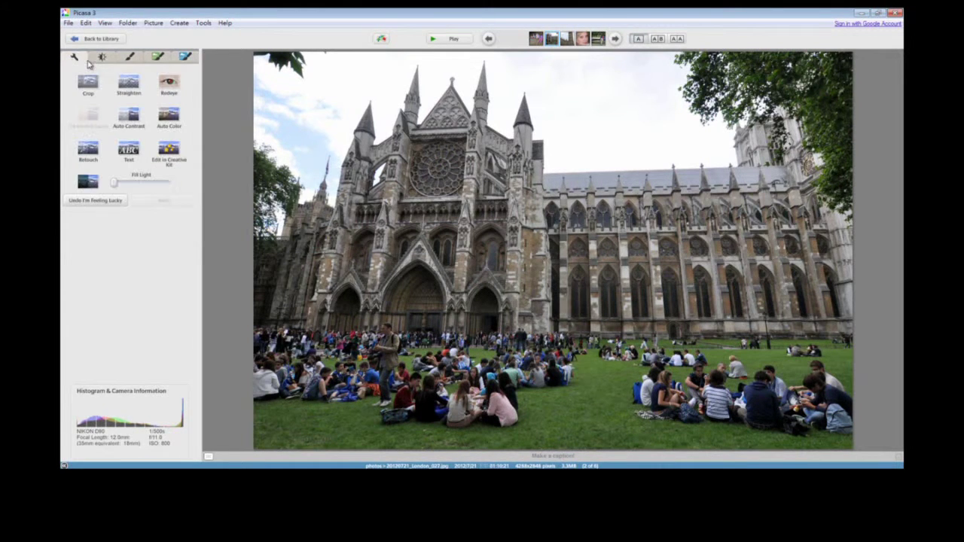
# - Raise the church photo's fill light, highlights and shadows, and slightly adjust its color temperature
pyautogui.click(101, 57)
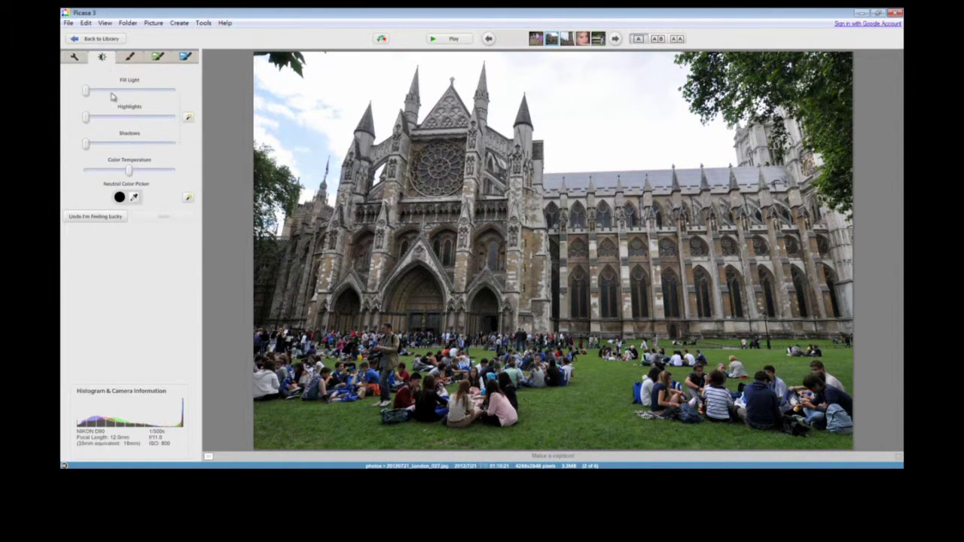
pyautogui.click(113, 91)
pyautogui.moveTo(113, 92); pyautogui.dragTo(101, 145)
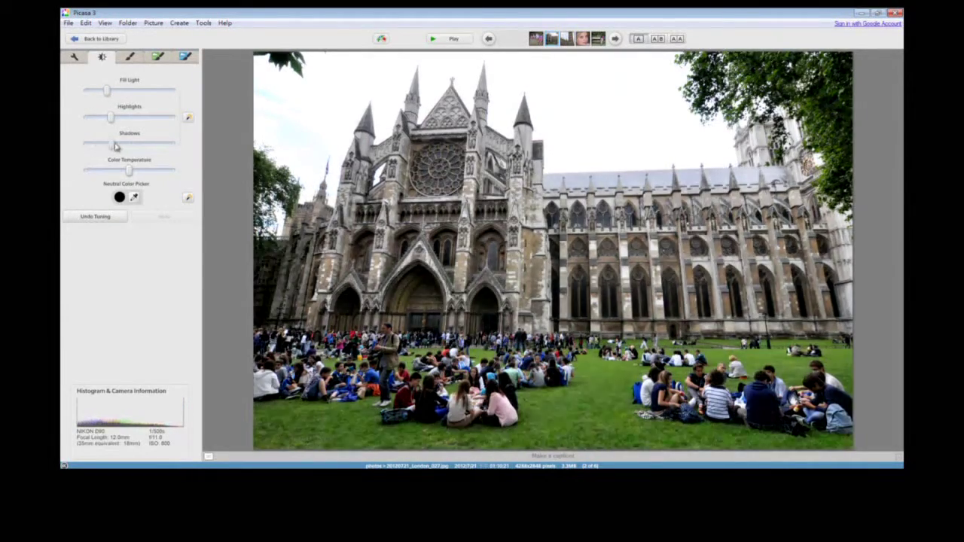
pyautogui.moveTo(131, 172)
pyautogui.mouseDown()
pyautogui.moveTo(109, 173)
pyautogui.moveTo(133, 173)
pyautogui.mouseUp()
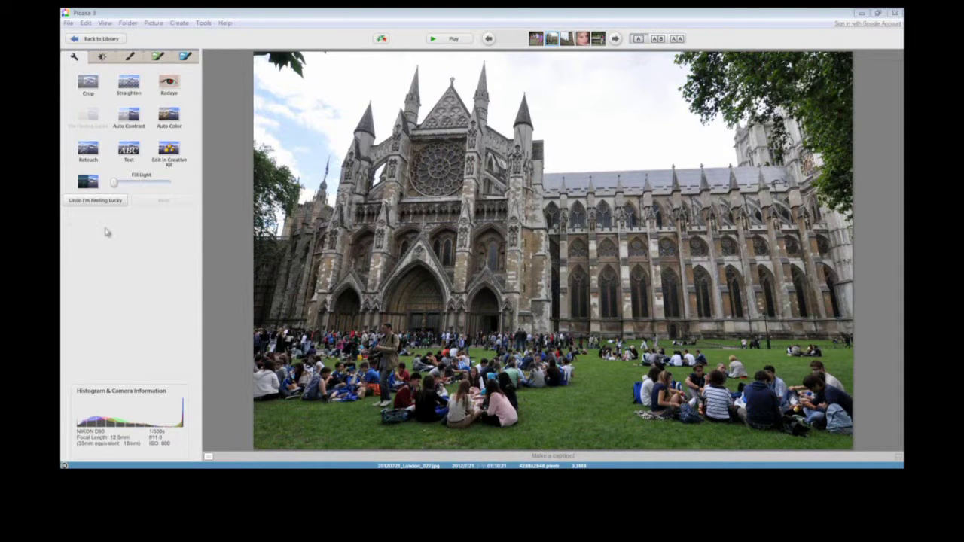
# - Undo the I'm Feeling Lucky fix on the church photo and straighten the picture with a slight counterclockwise tilt
pyautogui.click(96, 201)
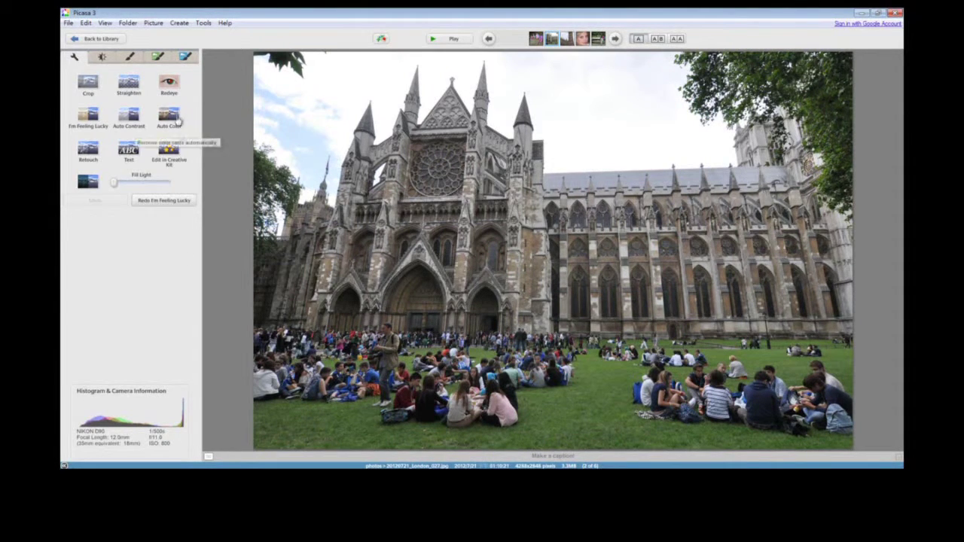
pyautogui.click(127, 85)
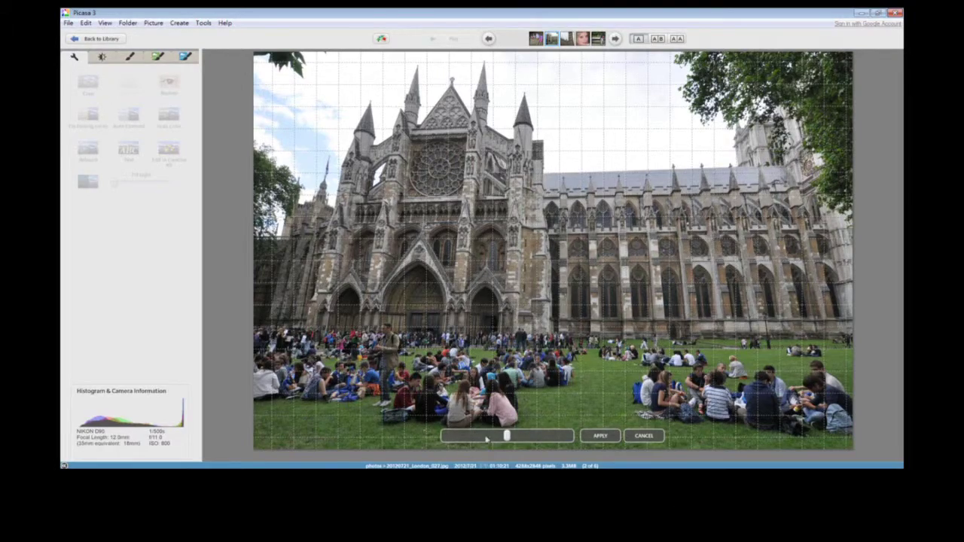
pyautogui.moveTo(507, 436); pyautogui.dragTo(521, 452)
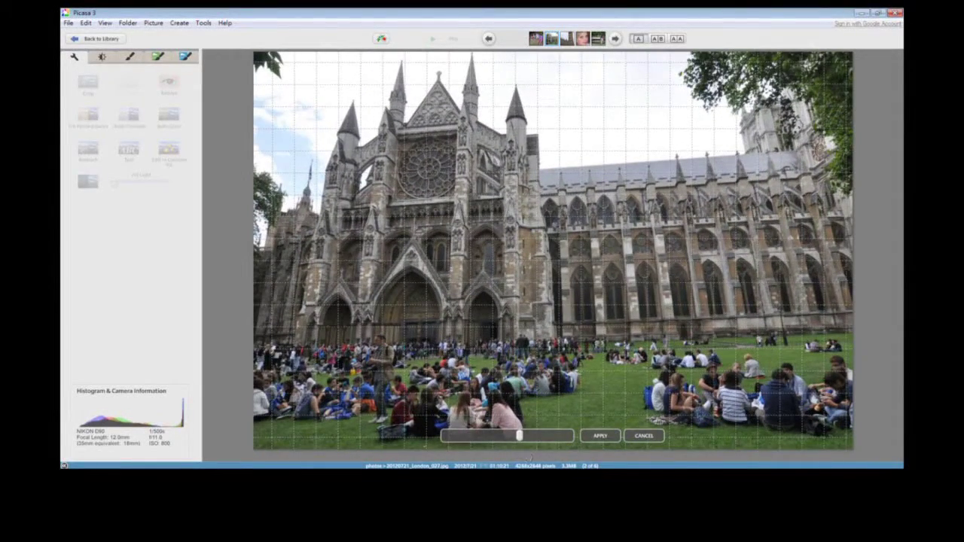
pyautogui.click(599, 436)
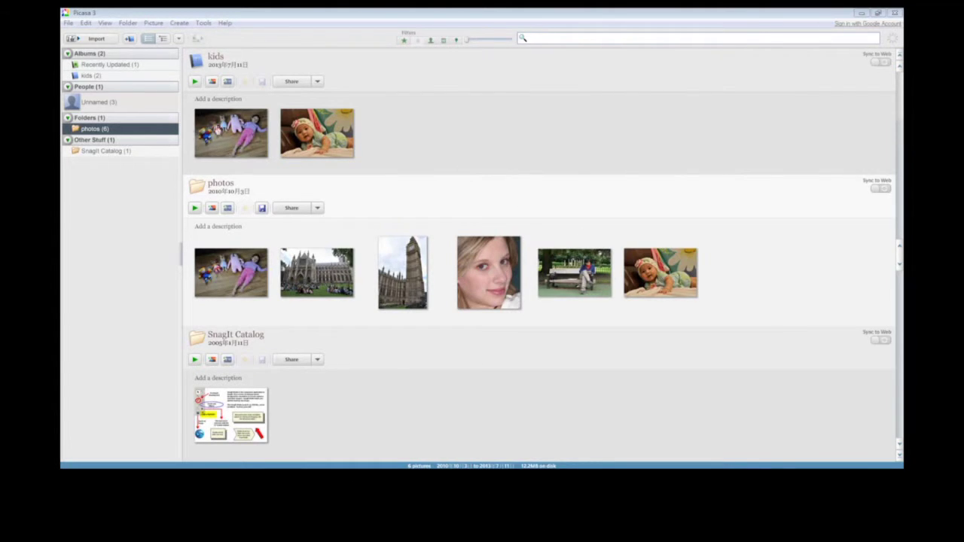
# - Crop the church photo at its current ratio (4288 x 2848) around the church, leaving out most of the lawn, and return to the library
pyautogui.doubleClick(331, 284)
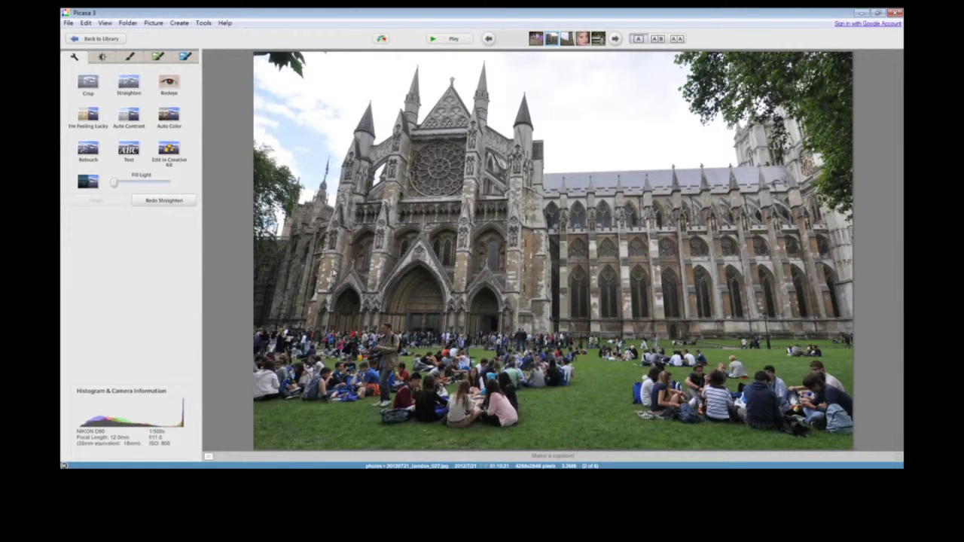
pyautogui.click(88, 83)
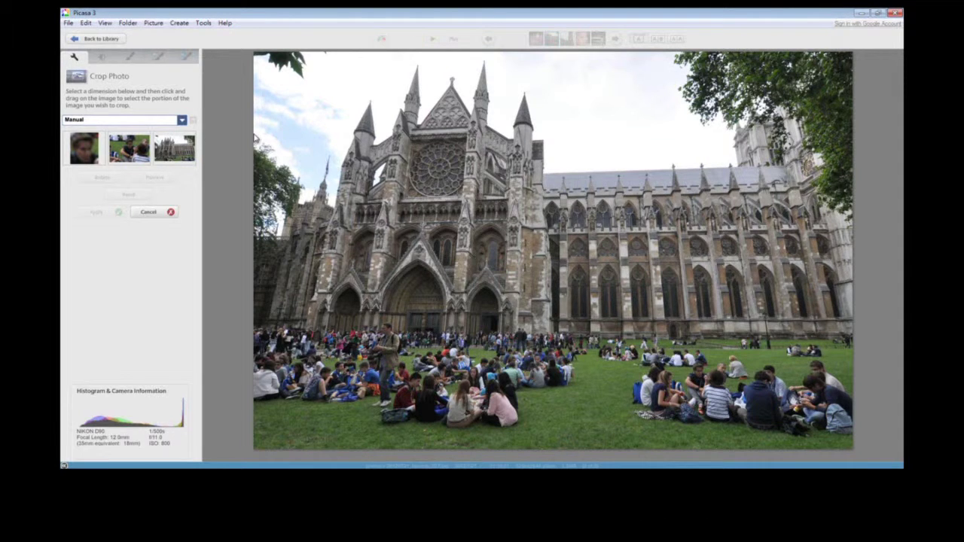
pyautogui.click(130, 120)
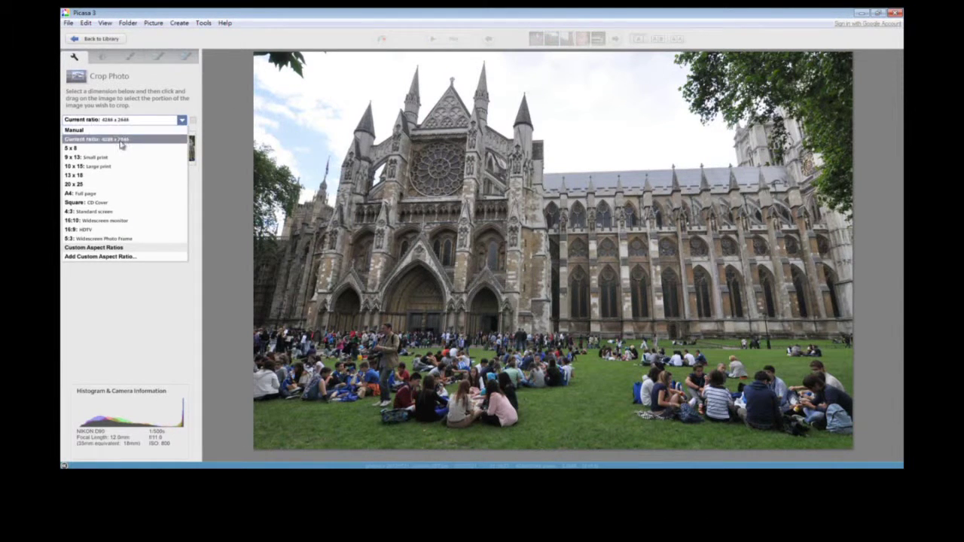
pyautogui.click(110, 140)
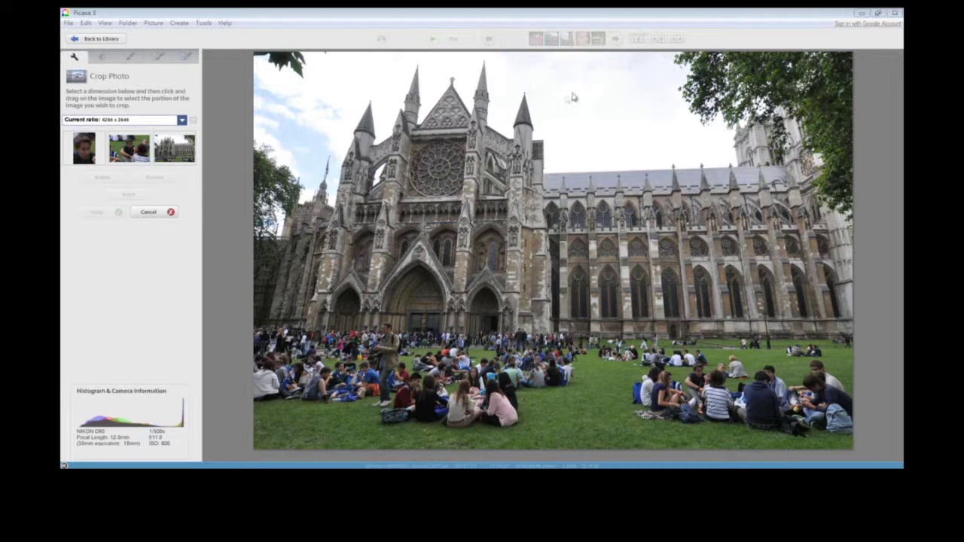
pyautogui.moveTo(276, 64); pyautogui.dragTo(715, 355)
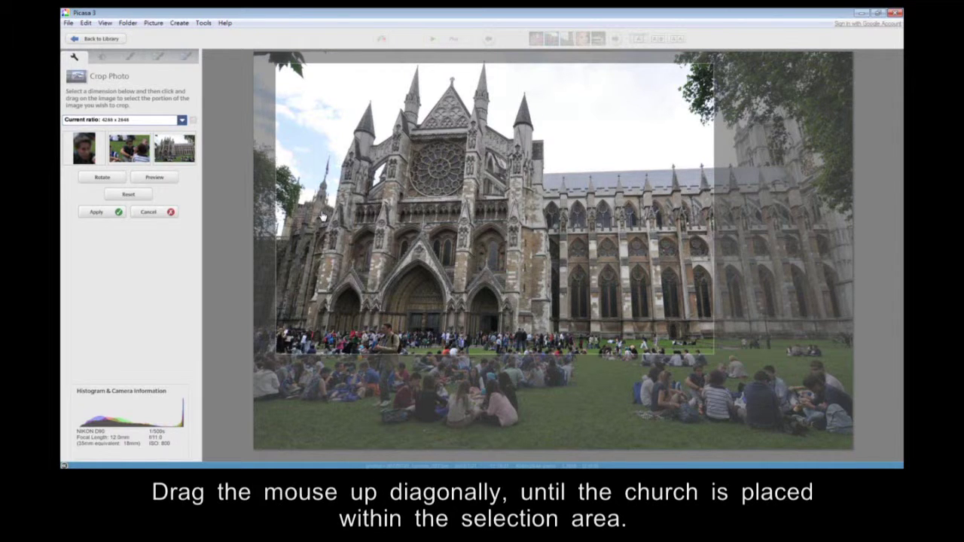
pyautogui.moveTo(502, 196); pyautogui.dragTo(441, 186)
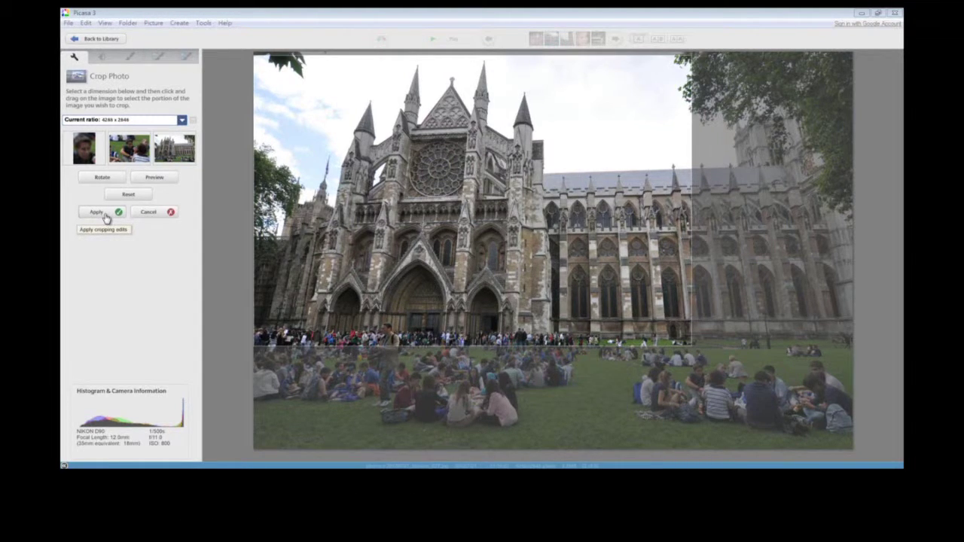
pyautogui.press('Return')
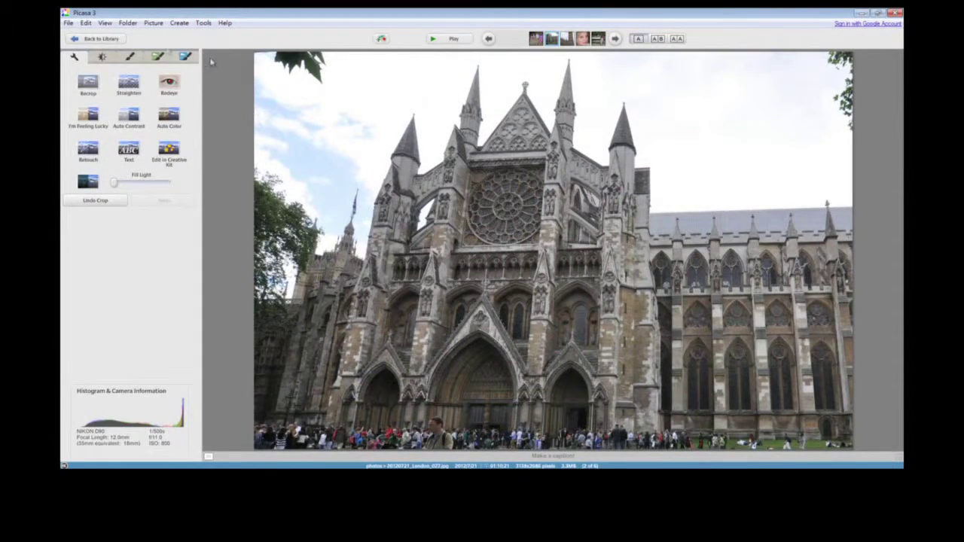
pyautogui.click(110, 39)
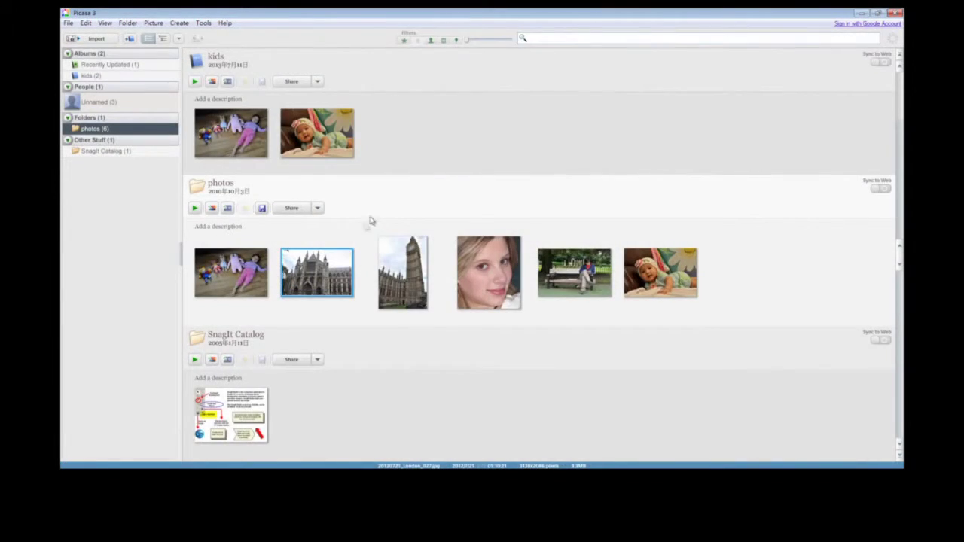
# - Reopen the cropped church photo and retouch the scratch in the sky beside the gable's cross with a slightly larger brush
pyautogui.doubleClick(332, 256)
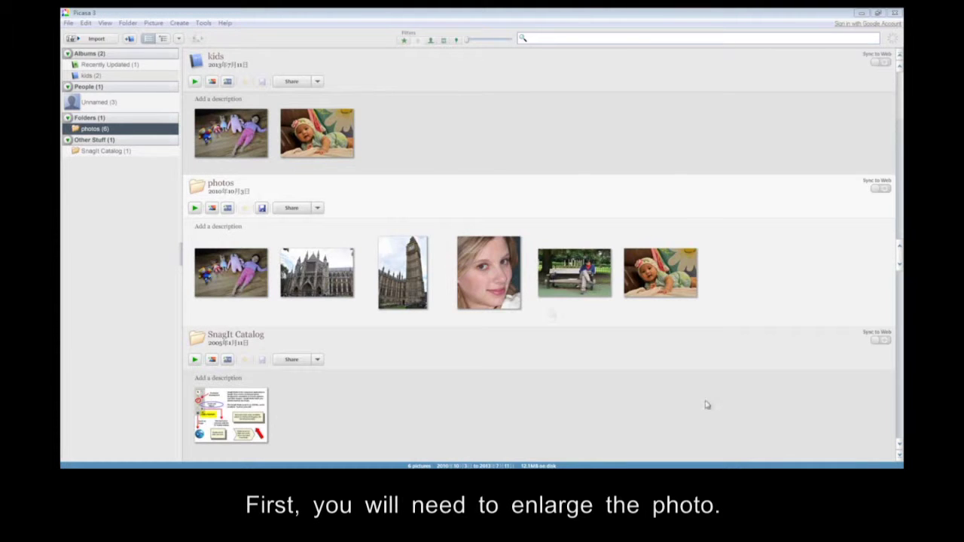
pyautogui.doubleClick(327, 266)
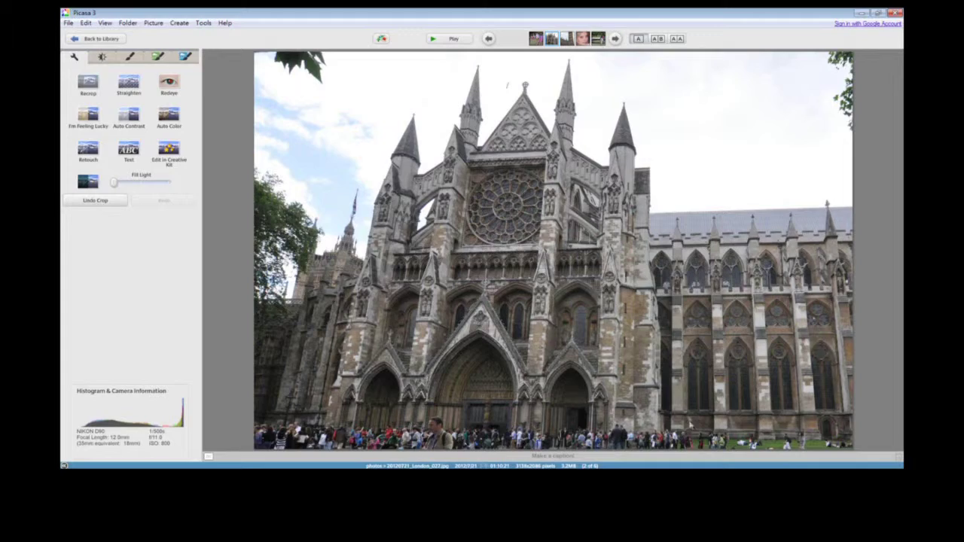
pyautogui.click(552, 248)
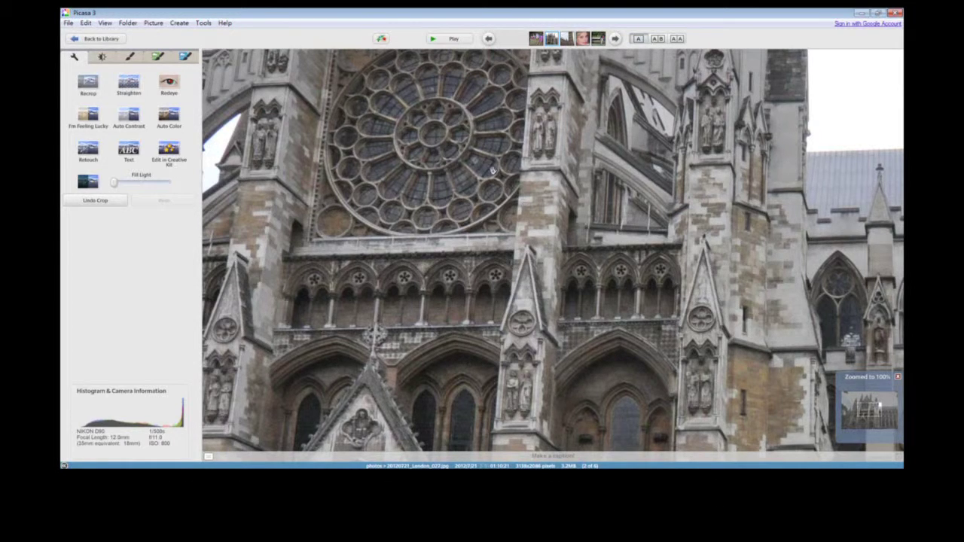
pyautogui.moveTo(420, 101); pyautogui.dragTo(456, 383)
pyautogui.moveTo(527, 150); pyautogui.dragTo(528, 169)
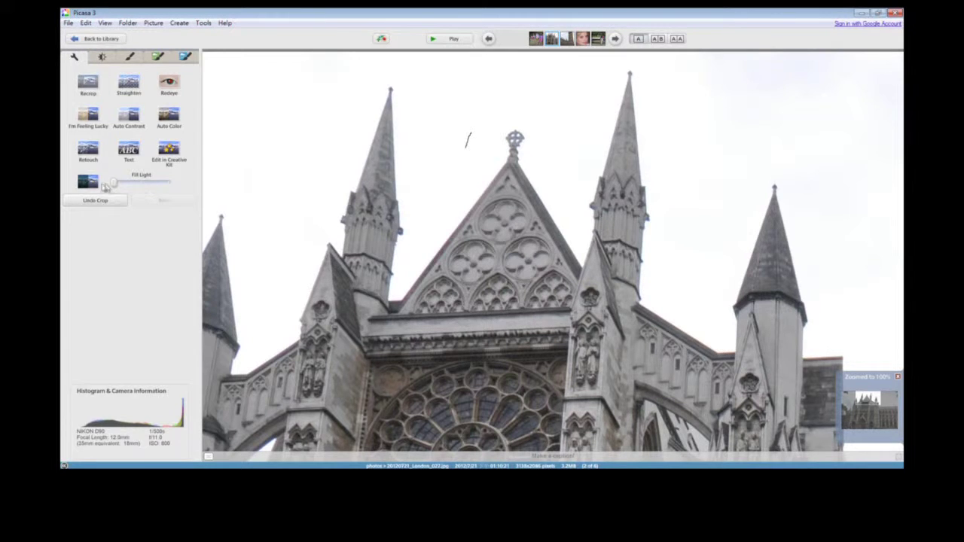
pyautogui.click(89, 150)
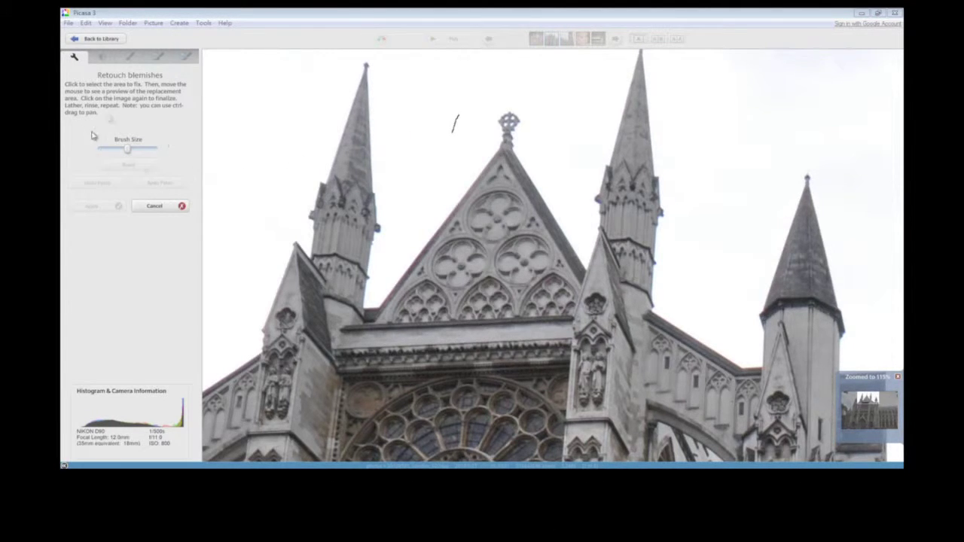
pyautogui.click(129, 150)
pyautogui.moveTo(129, 150); pyautogui.dragTo(135, 151)
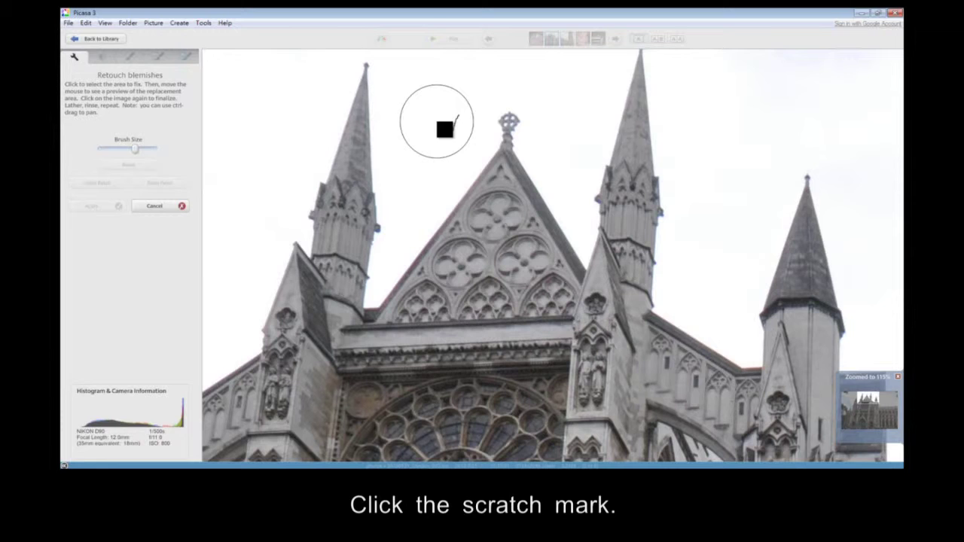
pyautogui.click(443, 123)
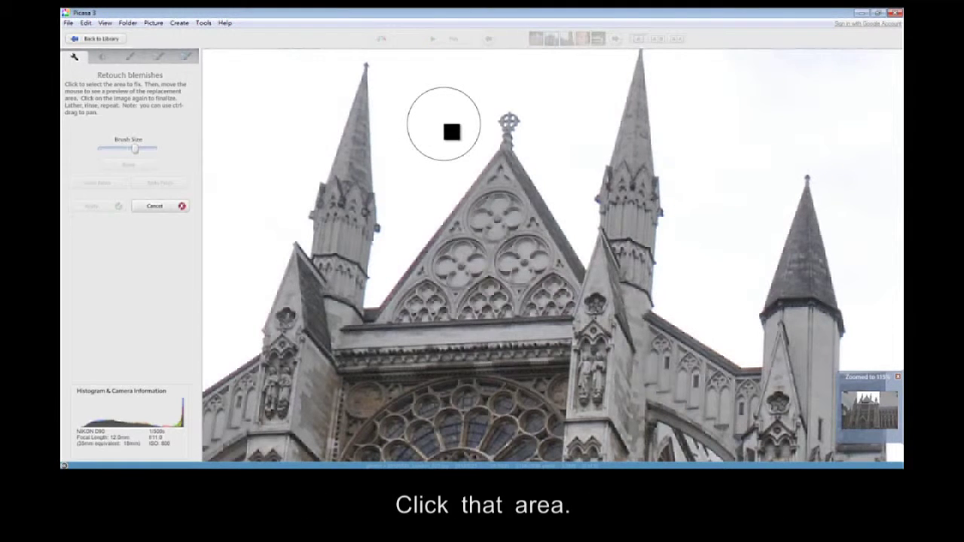
pyautogui.click(452, 133)
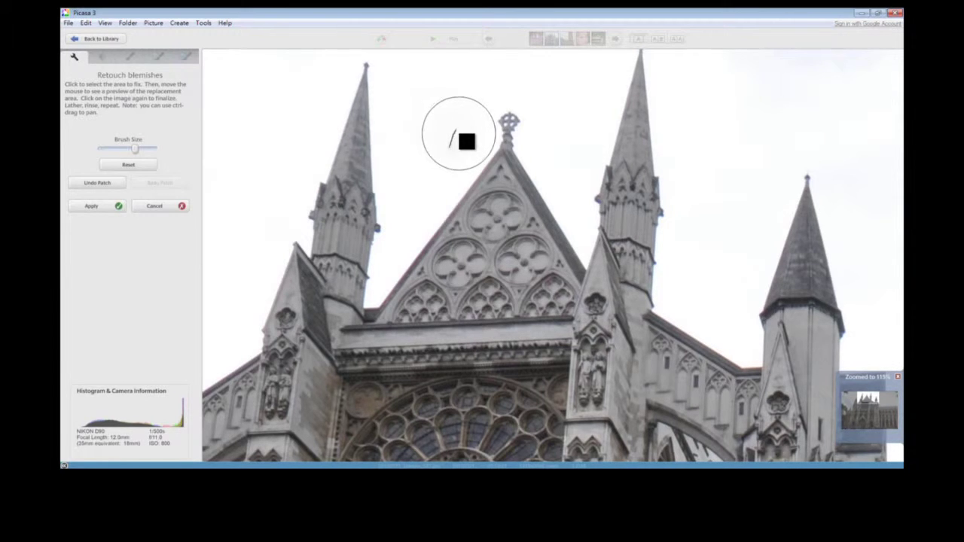
pyautogui.click(415, 146)
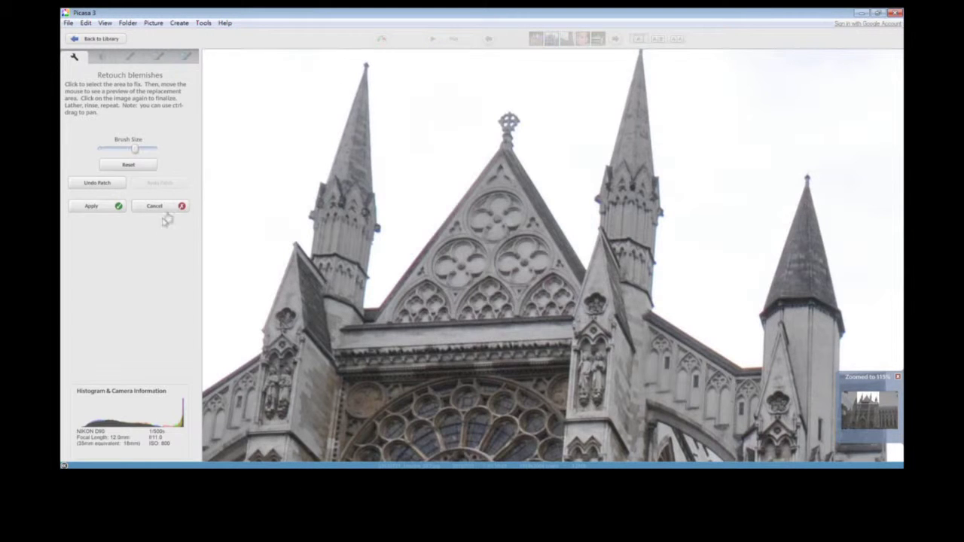
pyautogui.click(94, 206)
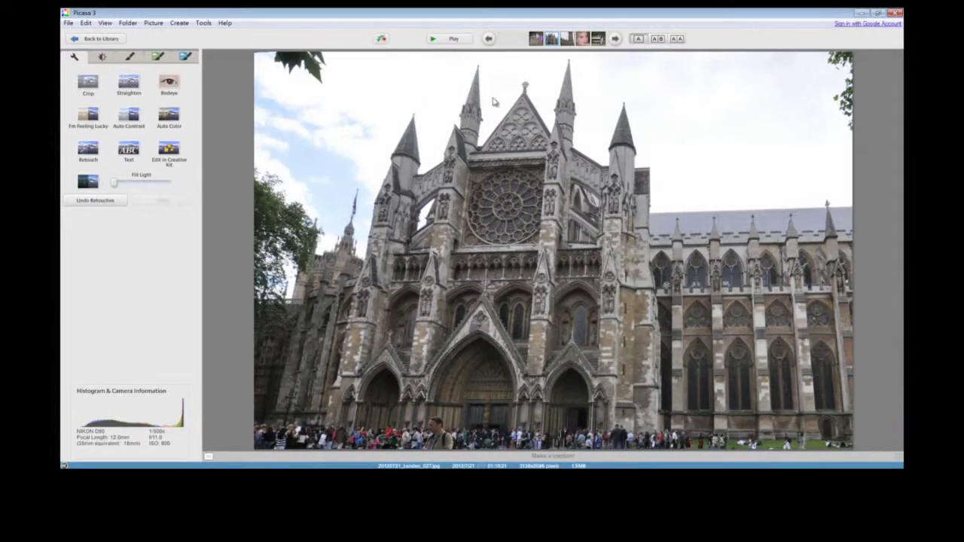
# - Inspect the retouched sky, and undo both the retouching and the crop on the church photo
pyautogui.scroll(2, 499, 114)
pyautogui.moveTo(499, 115); pyautogui.dragTo(517, 333)
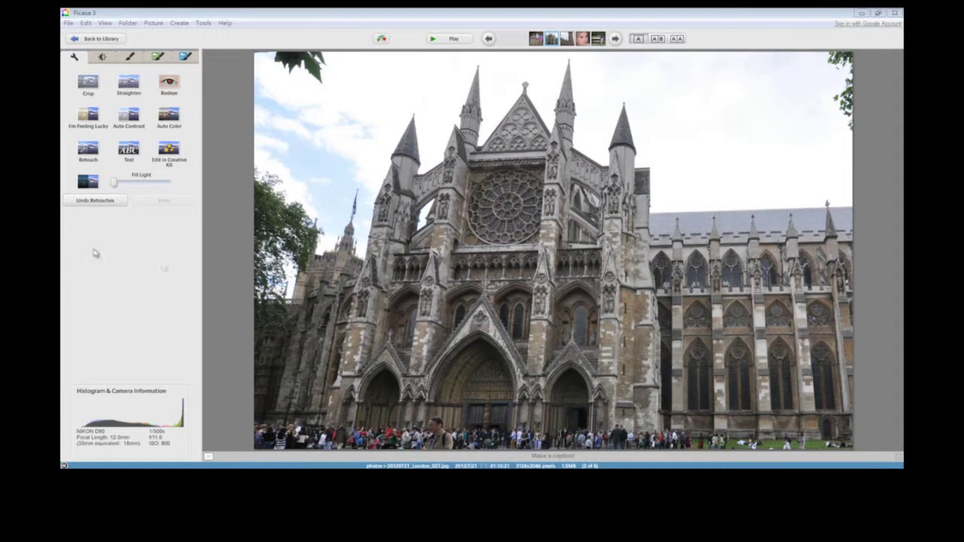
pyautogui.click(96, 201)
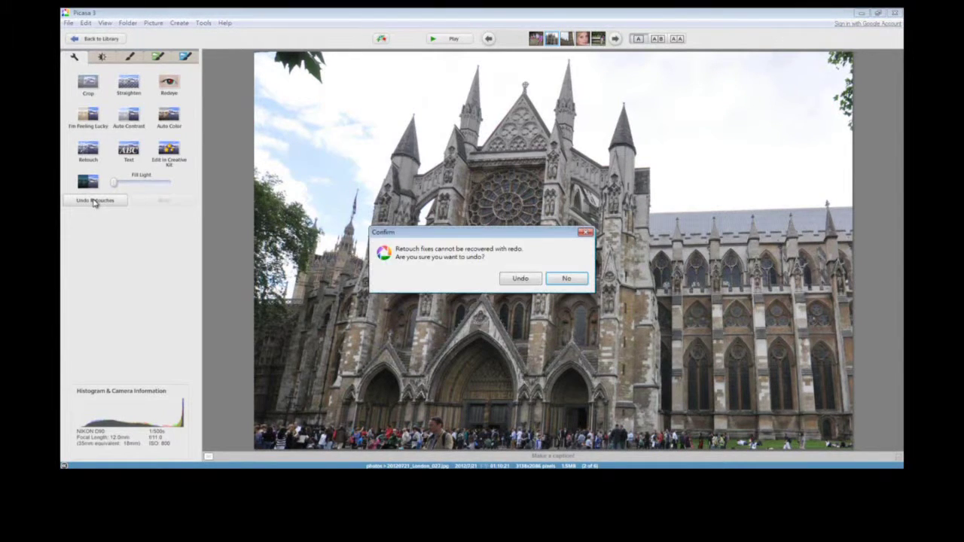
pyautogui.click(520, 279)
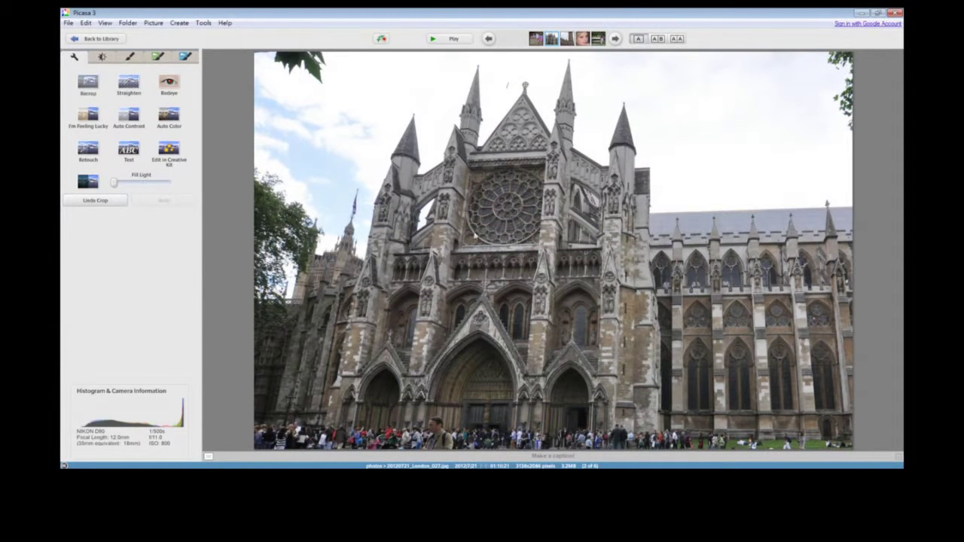
pyautogui.click(108, 204)
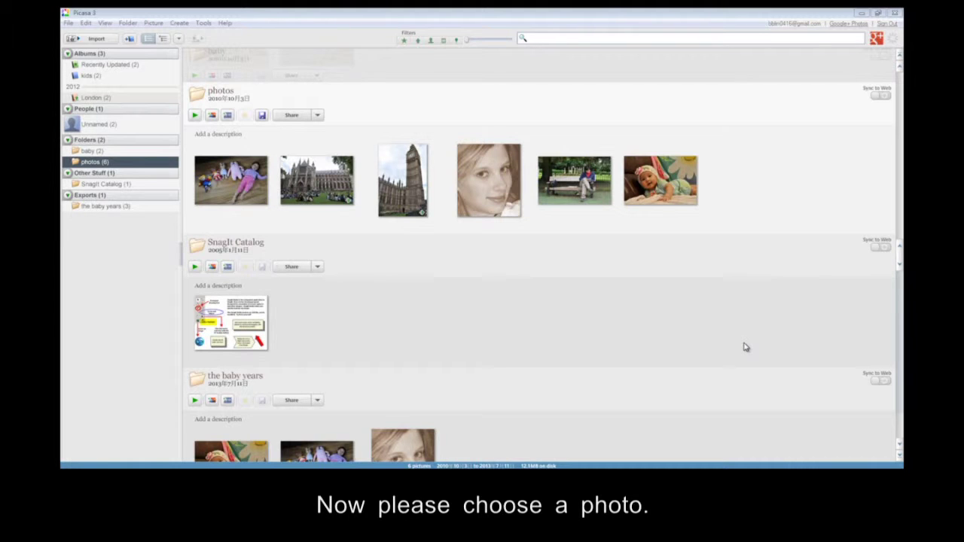
# - Open the sepia portrait of the woman from the photos folder and save its changes to disk
pyautogui.doubleClick(505, 200)
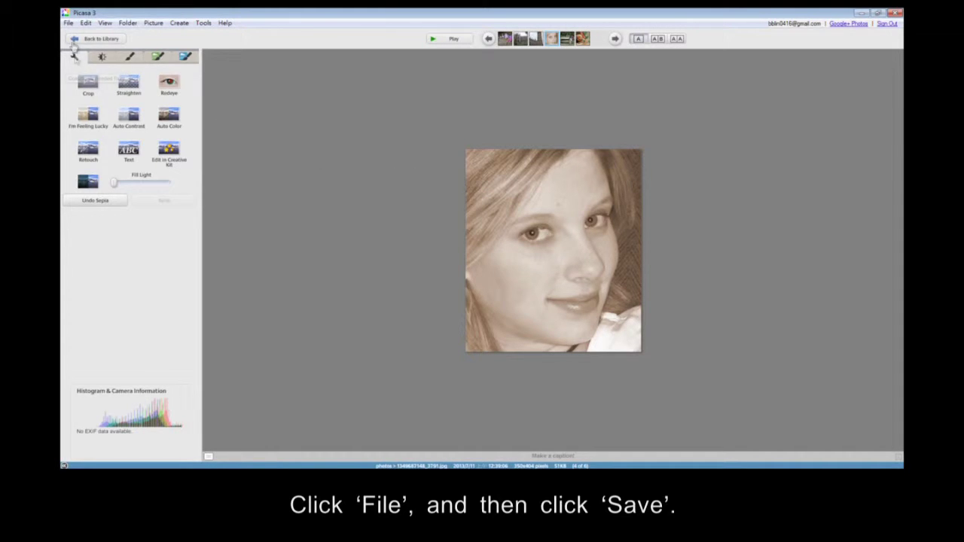
pyautogui.click(70, 24)
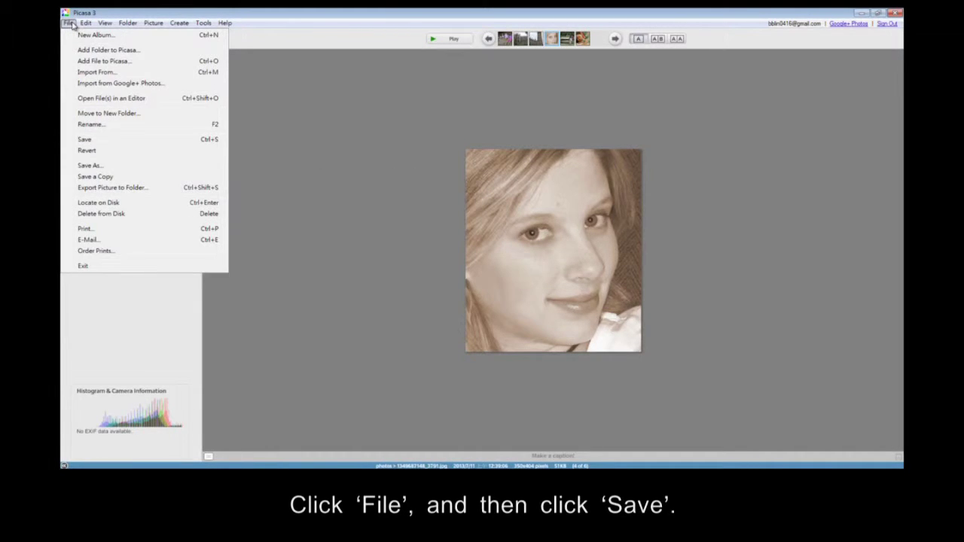
pyautogui.click(85, 139)
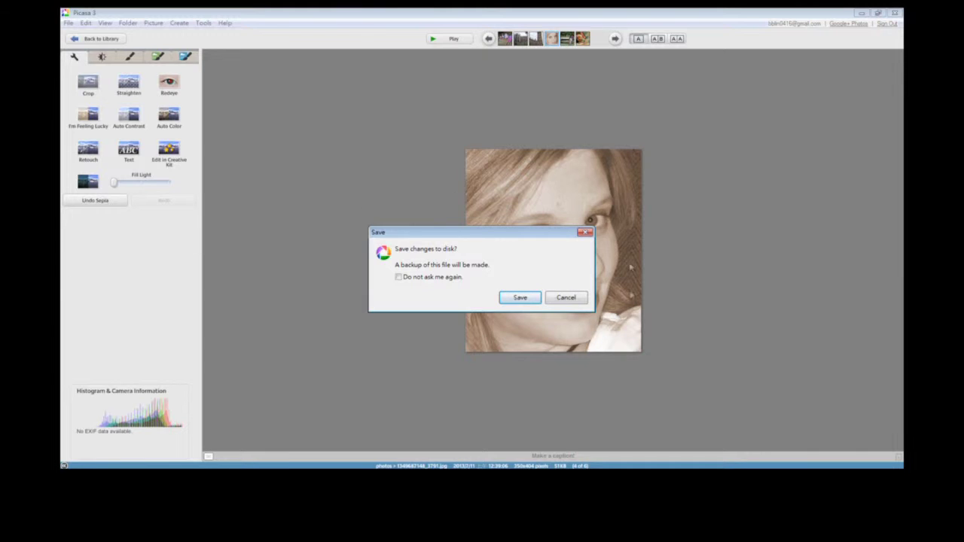
pyautogui.click(516, 300)
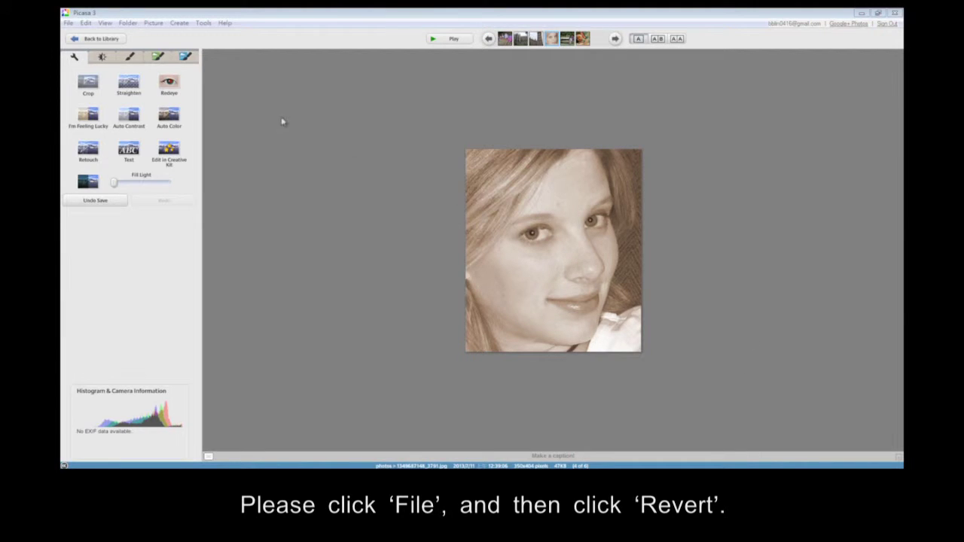
# - Revert the saved sepia portrait to the original version of the file and return to the library with nothing selected
pyautogui.click(69, 23)
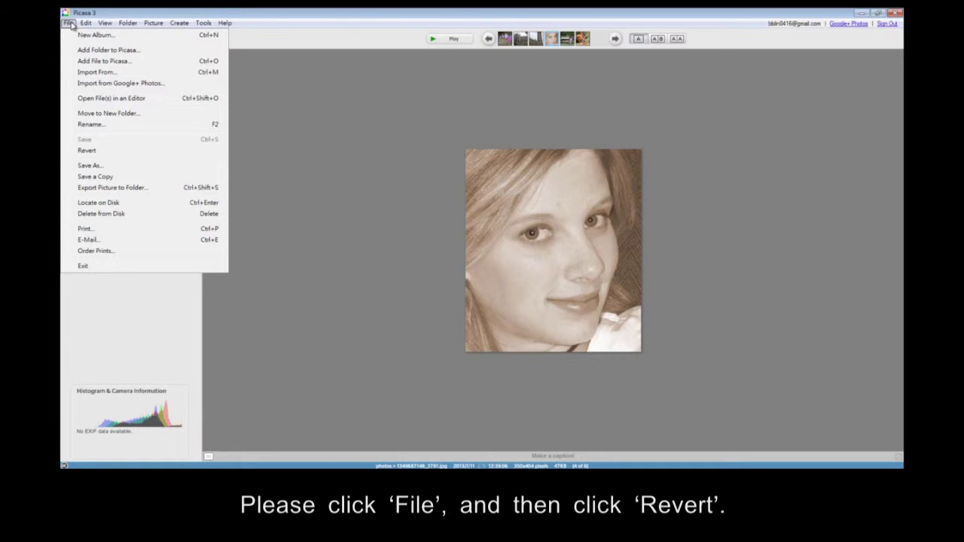
pyautogui.click(104, 153)
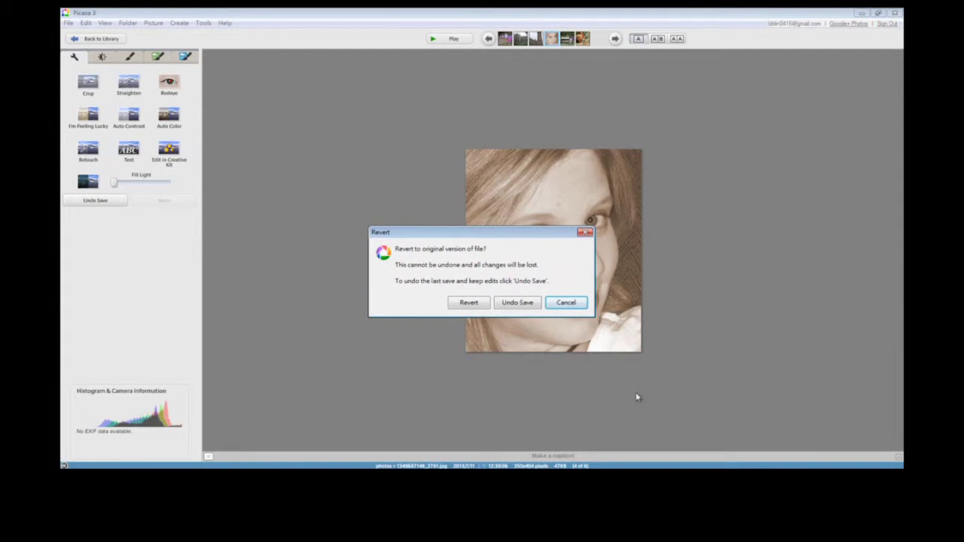
pyautogui.click(470, 305)
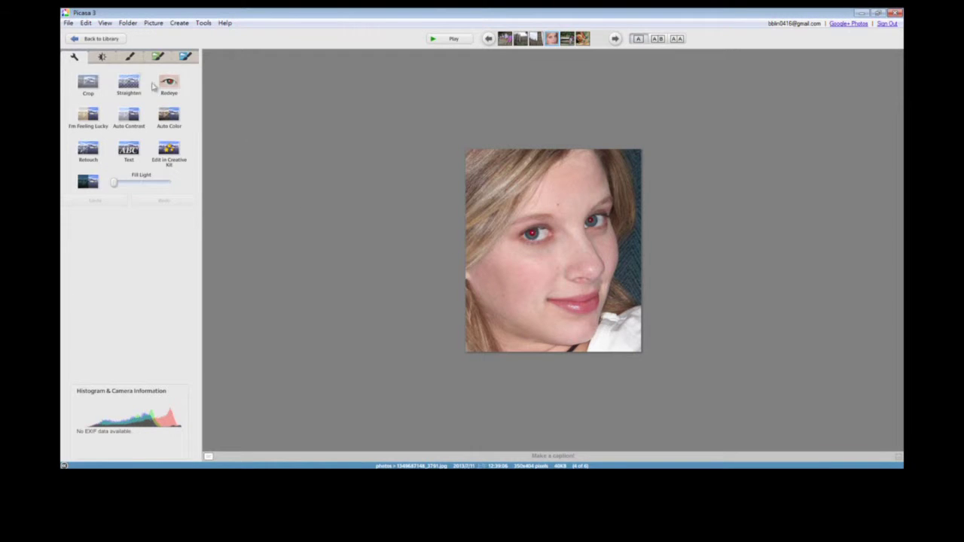
pyautogui.click(100, 38)
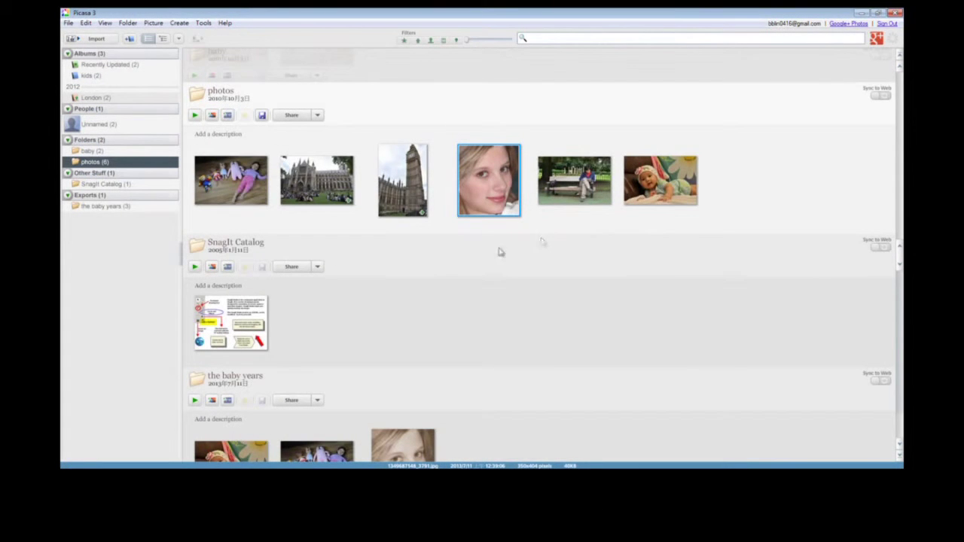
pyautogui.click(734, 219)
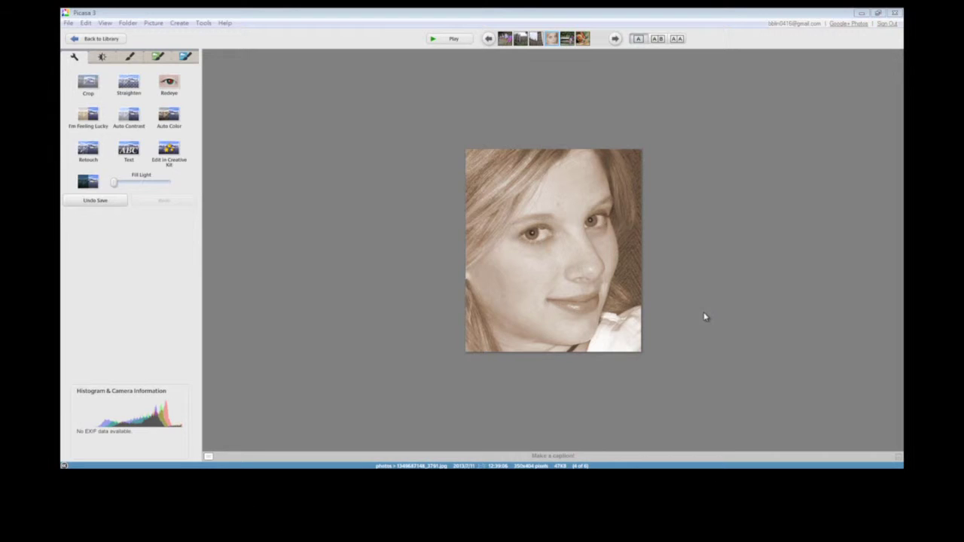
# - Undo the save, the Sepia effect and the red-eye repair on the portrait of the woman
pyautogui.click(95, 200)
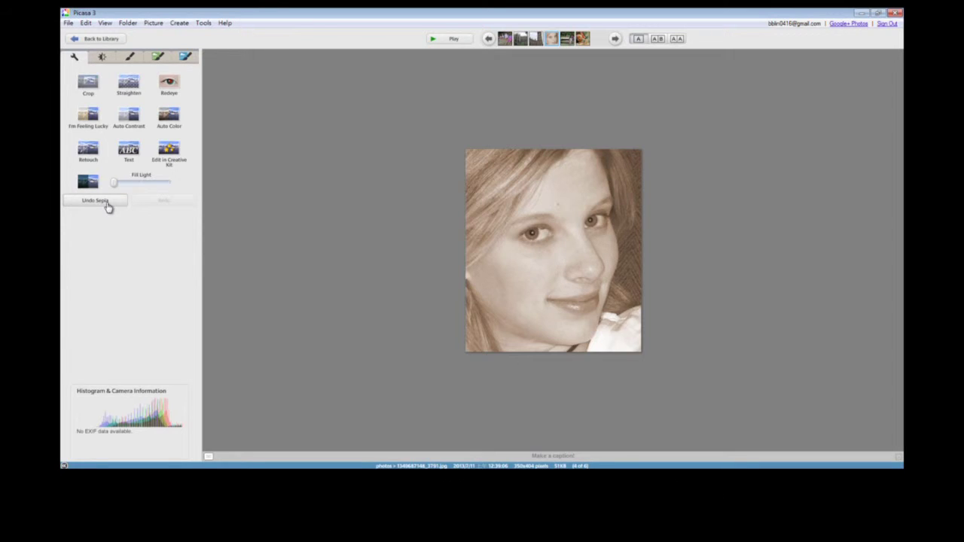
pyautogui.click(107, 204)
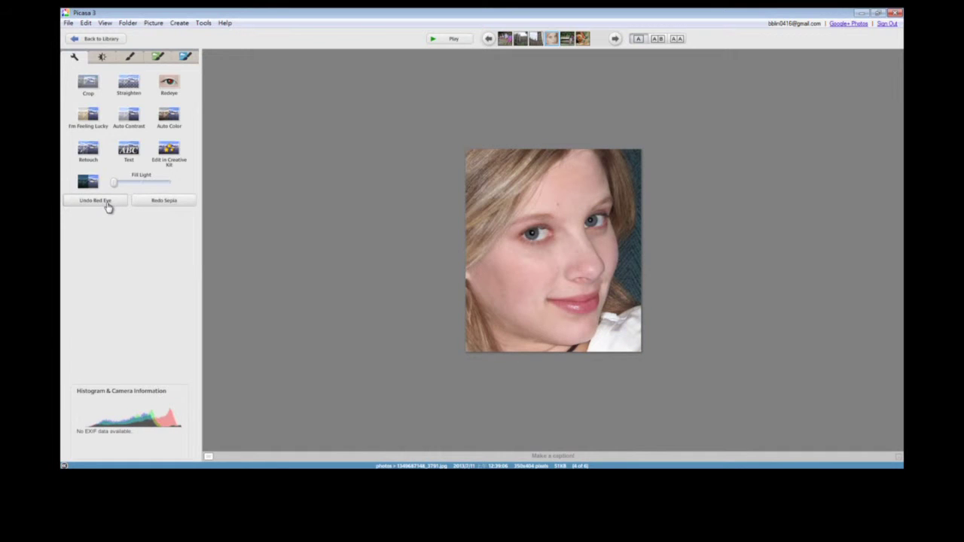
pyautogui.click(107, 204)
pyautogui.click(531, 281)
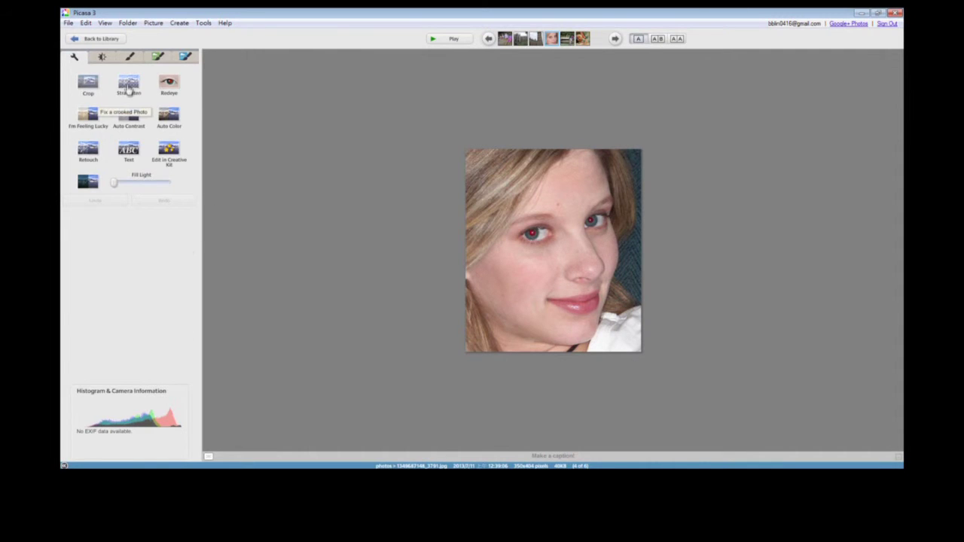
# - Repair the red eyes in the portrait and apply the Sepia effect, then return to the library and clear the selection
pyautogui.click(171, 84)
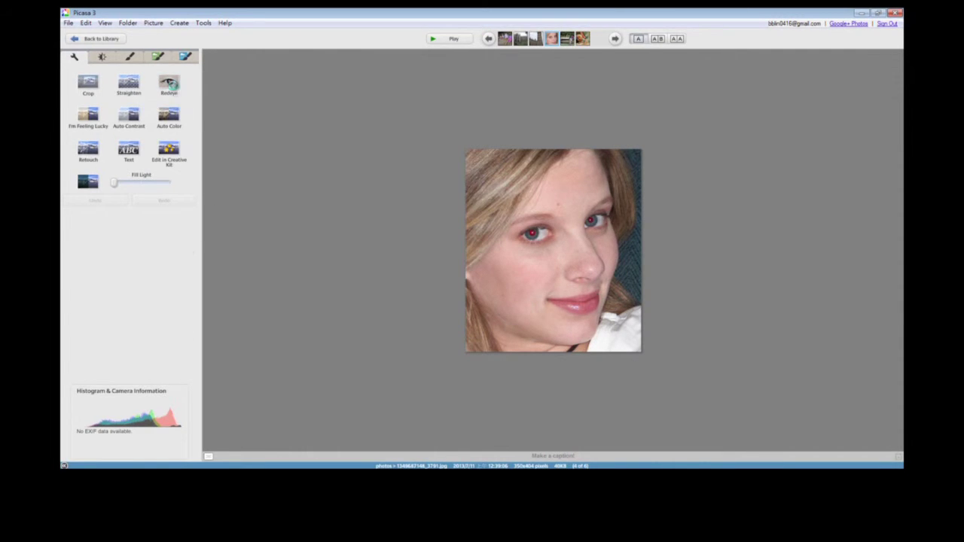
pyautogui.click(95, 212)
pyautogui.click(129, 57)
pyautogui.click(129, 89)
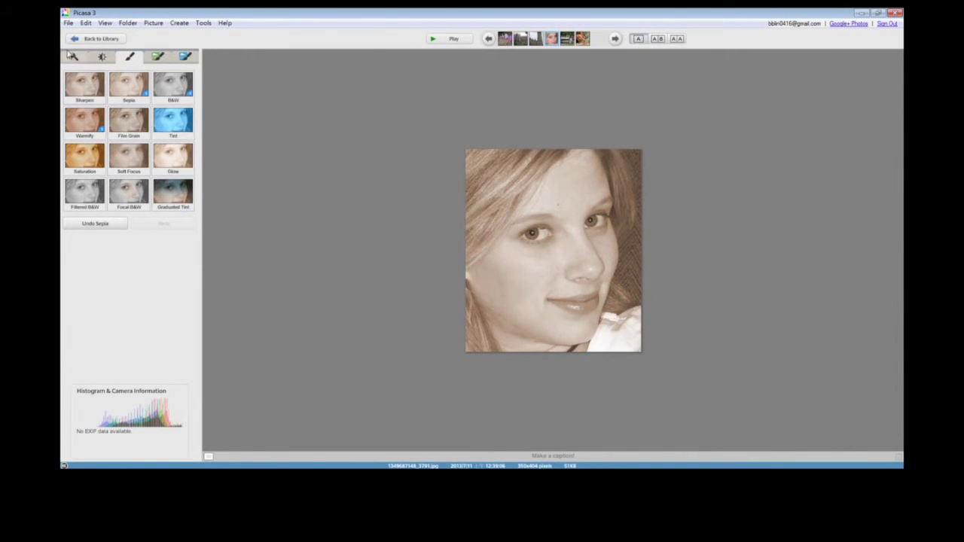
pyautogui.click(72, 57)
pyautogui.click(79, 39)
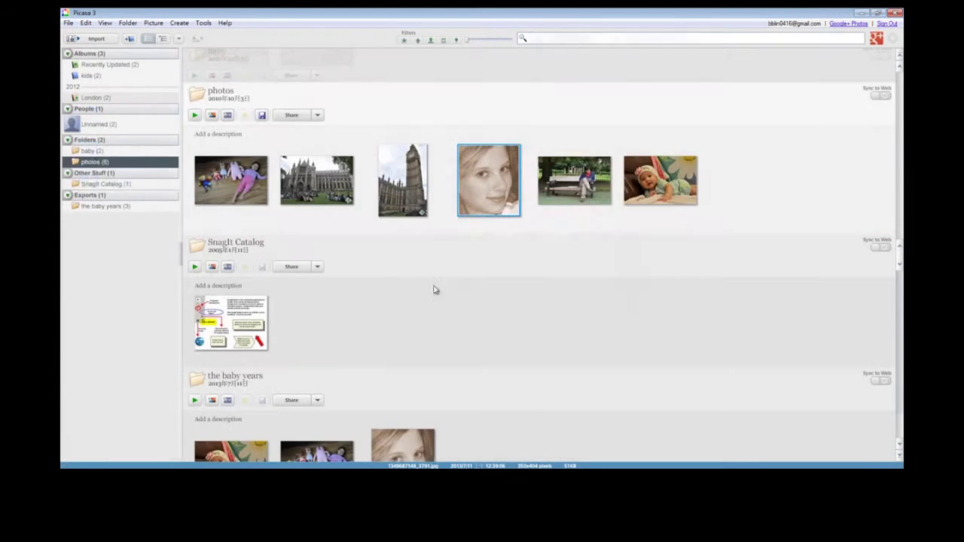
pyautogui.click(499, 301)
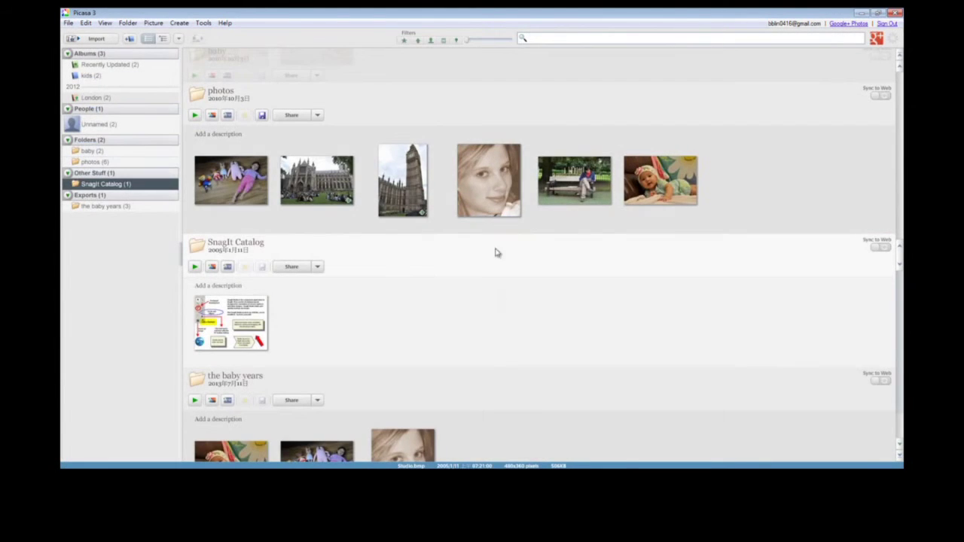
# - Reopen the sepia portrait from the photos folder and revert it to the original version of the file
pyautogui.doubleClick(484, 178)
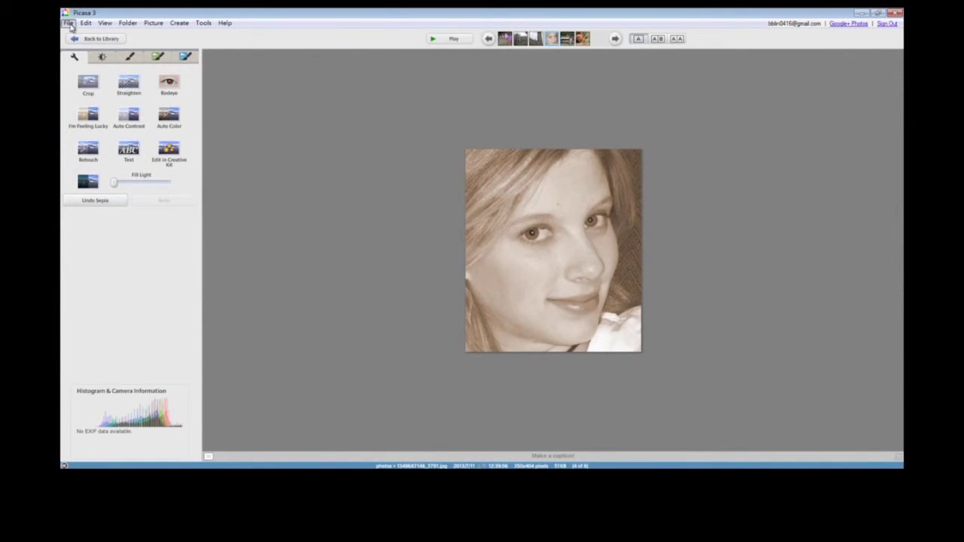
pyautogui.click(70, 24)
pyautogui.click(128, 157)
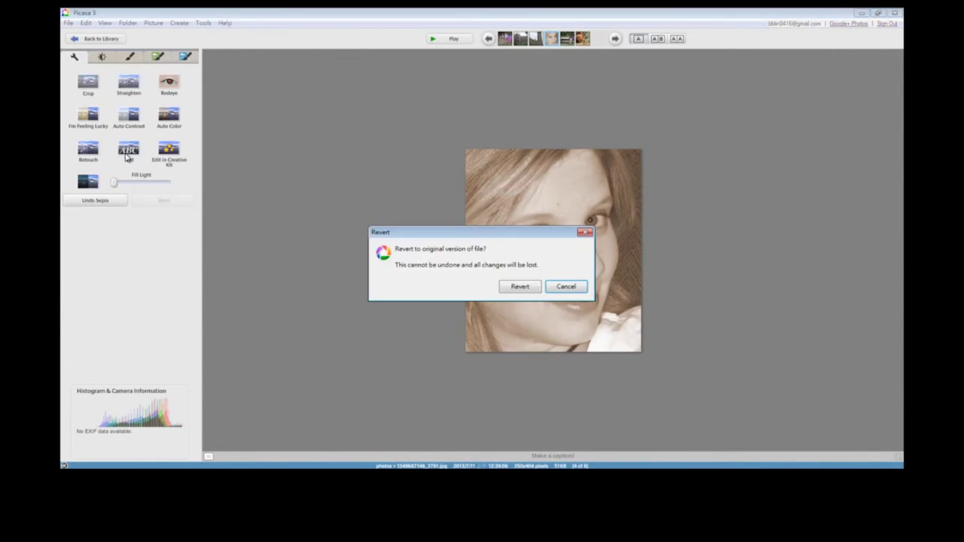
pyautogui.click(521, 289)
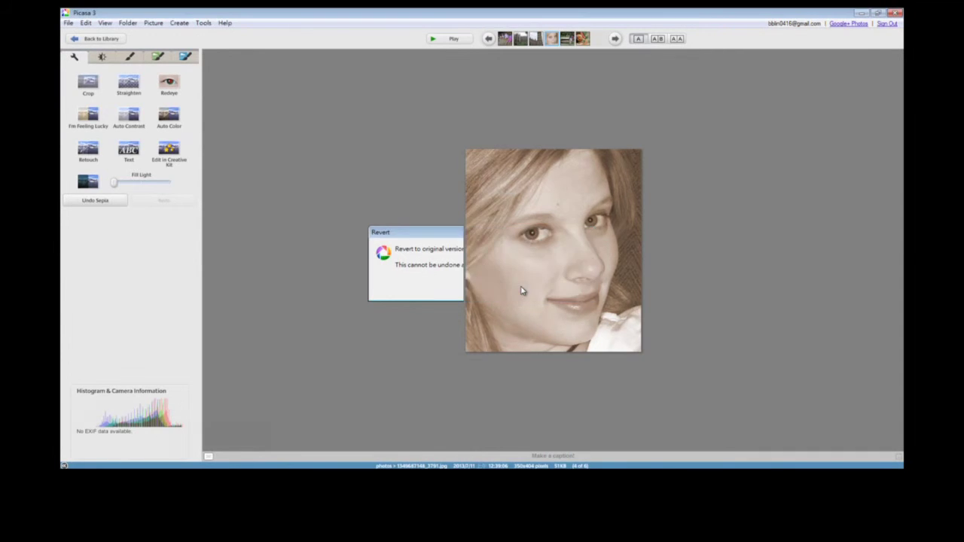